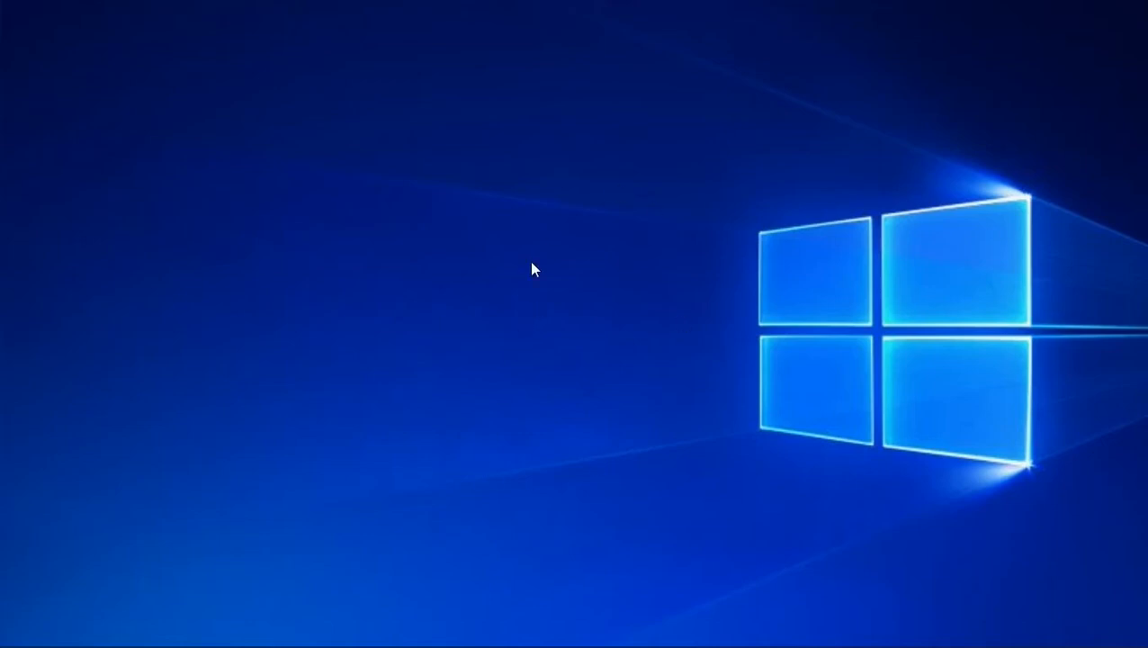
Step: Open Chrome, search the web for virtualbox, and open the Downloads page of virtualbox.org
mouse_move(314, 644)
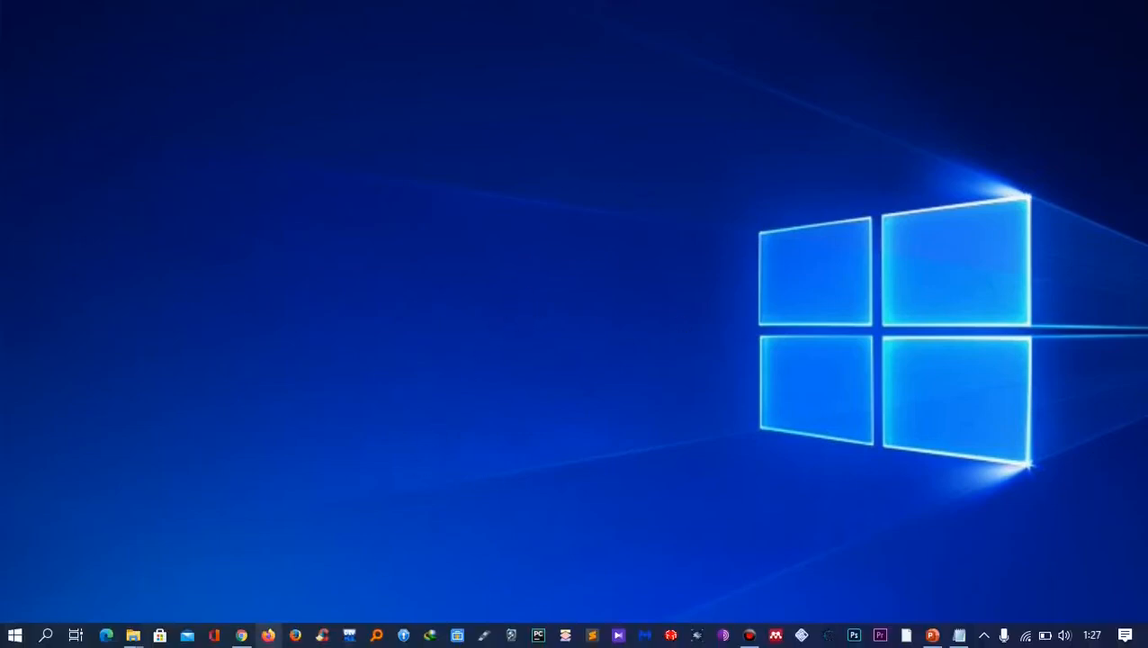
click(260, 637)
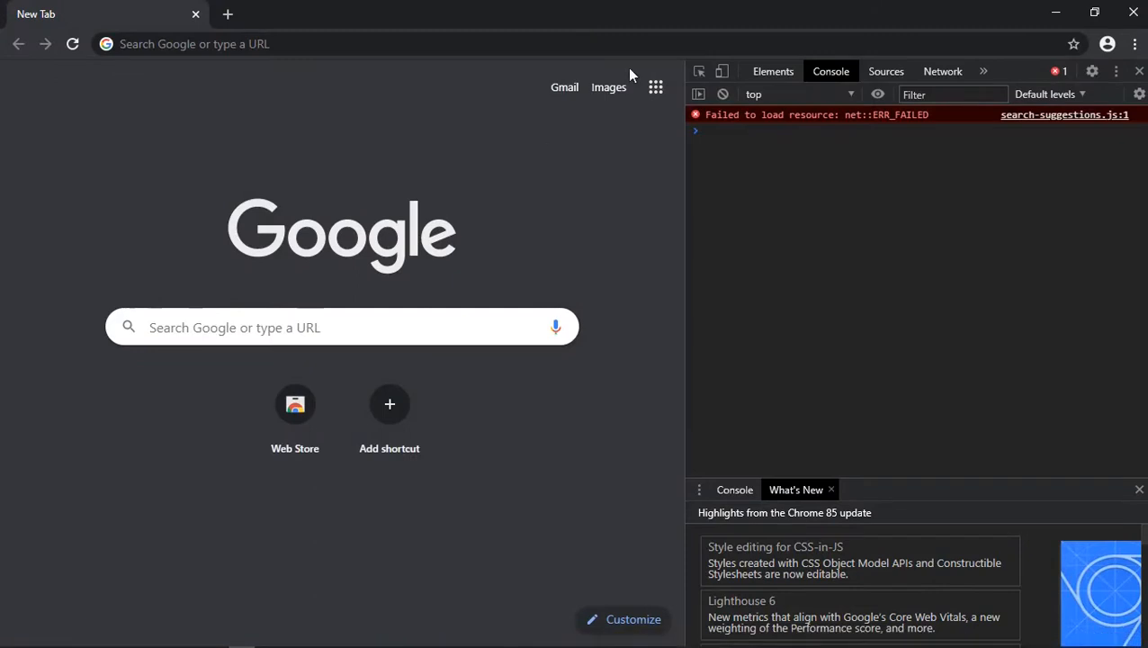
click(1139, 71)
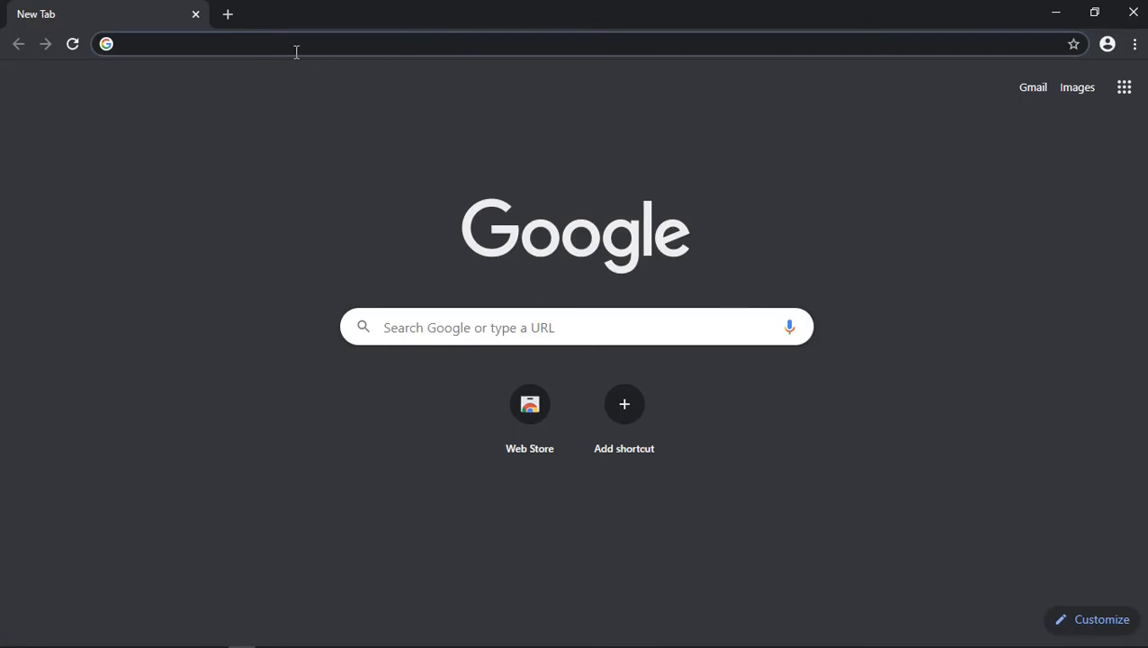
text(virtualb)
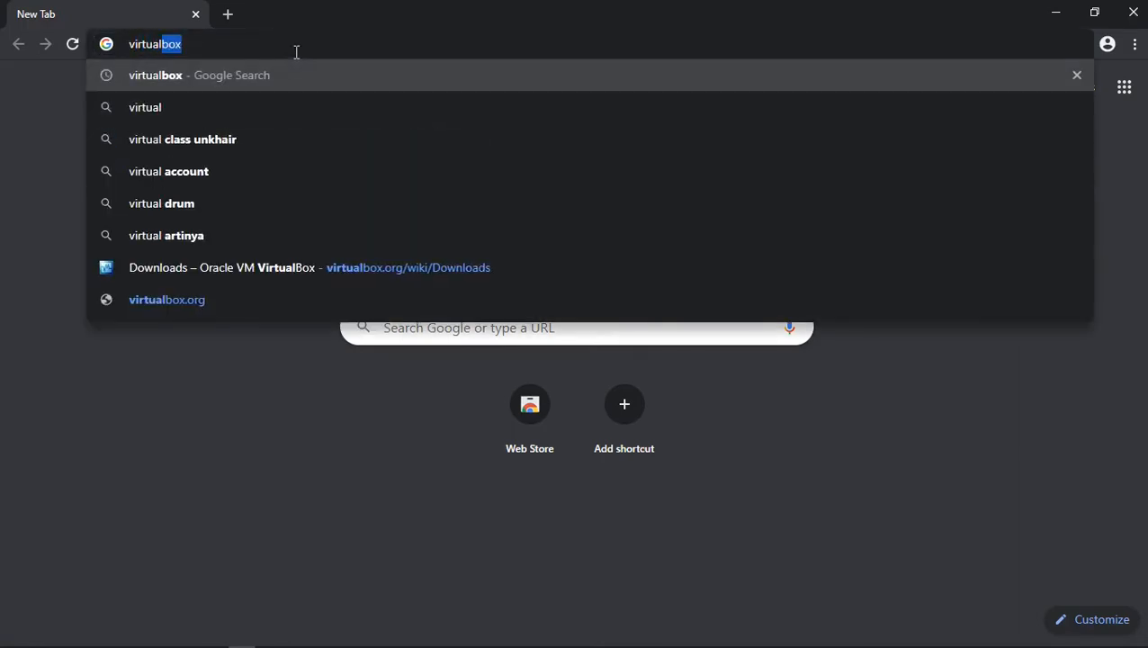
text(ox)
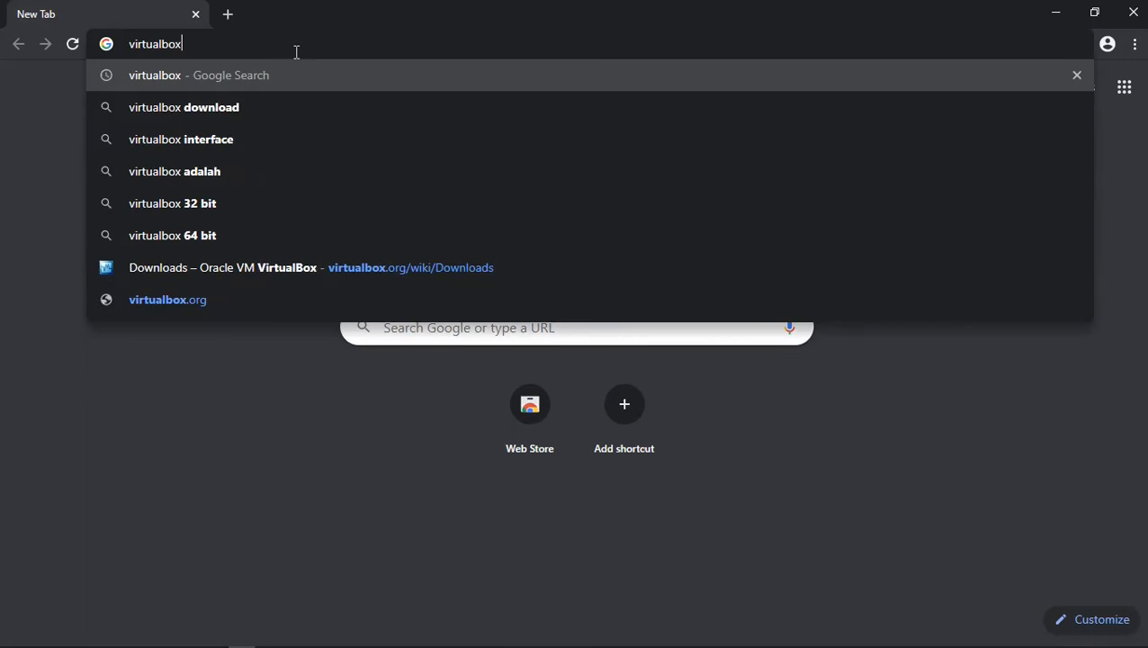
key(Return)
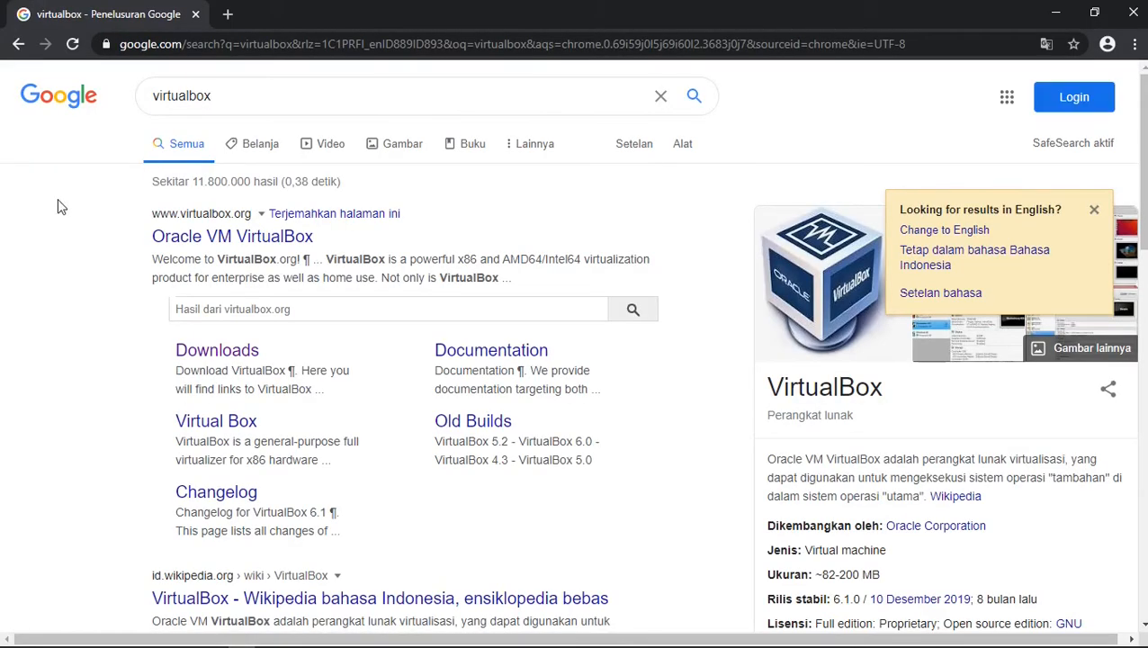
click(217, 353)
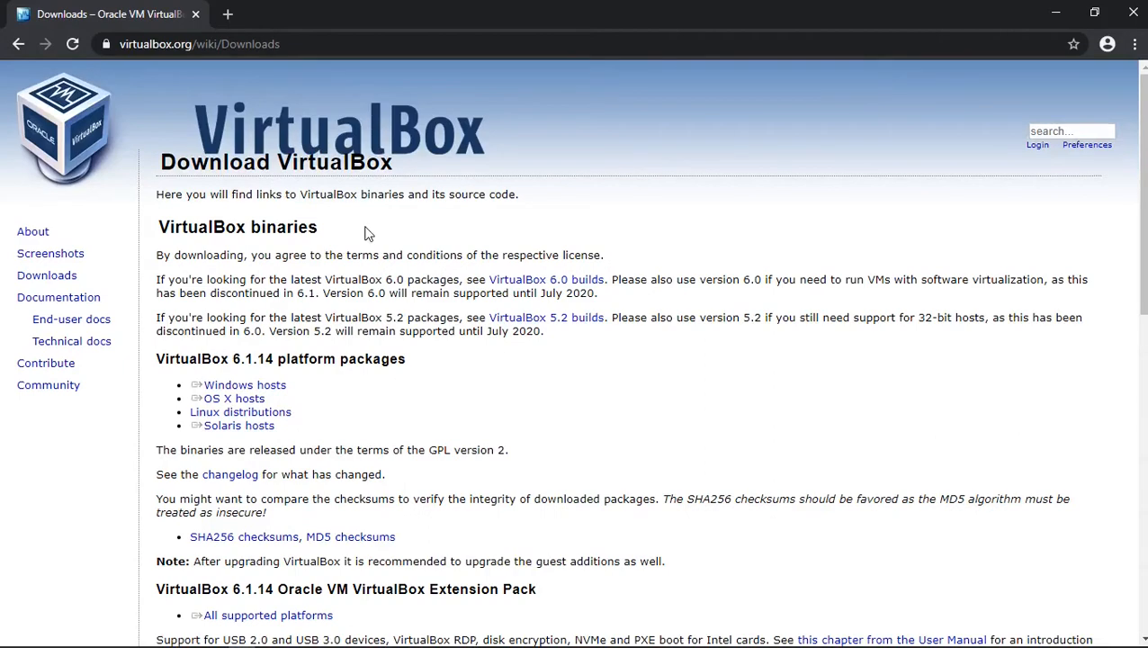
Step: Download the VirtualBox 6.1.14 platform package for Windows hosts
drag(292, 50, 195, 45)
click(486, 201)
scroll(476, 286, down, 2)
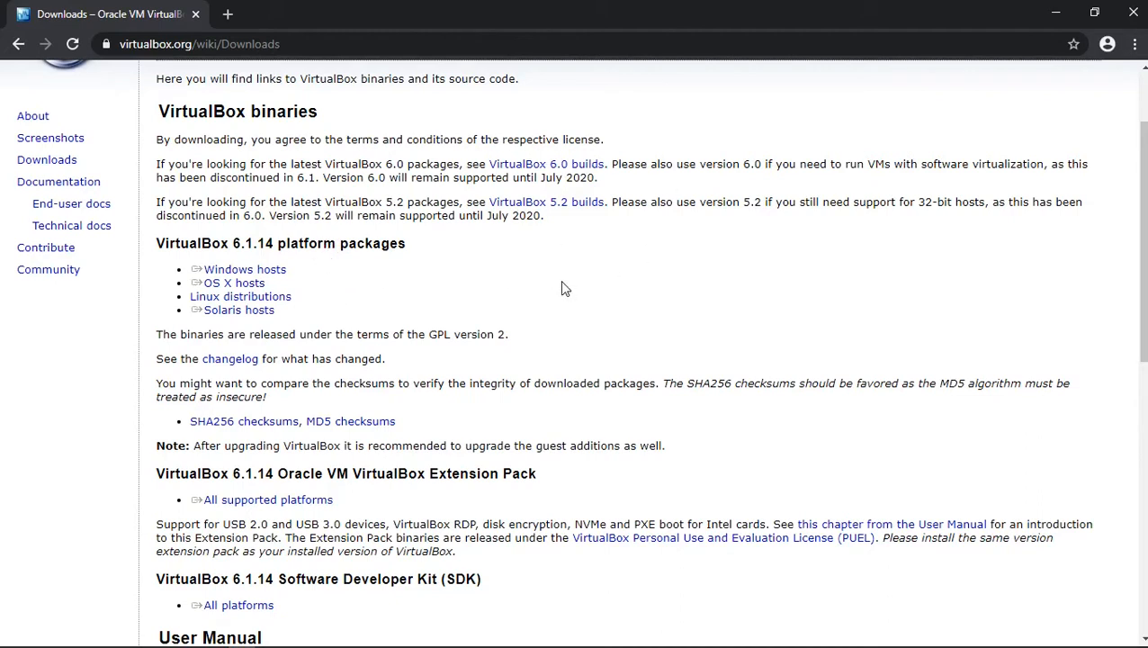
click(278, 271)
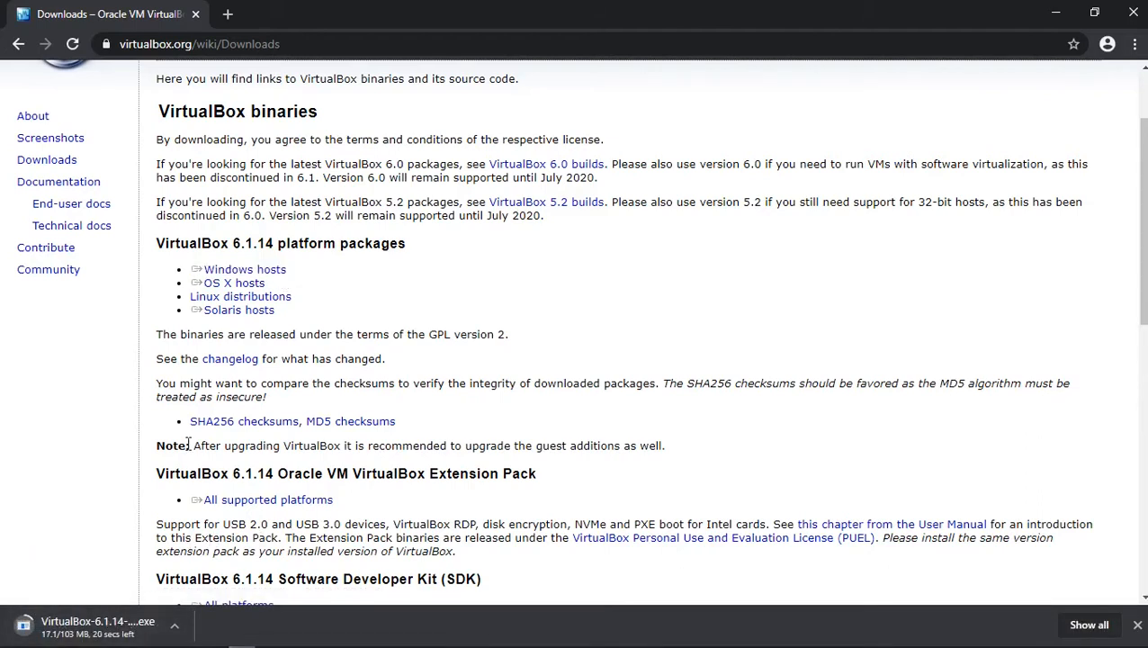
Step: Cancel the running VirtualBox installer download and remove its entry from the browser's download list
key(ctrl+j)
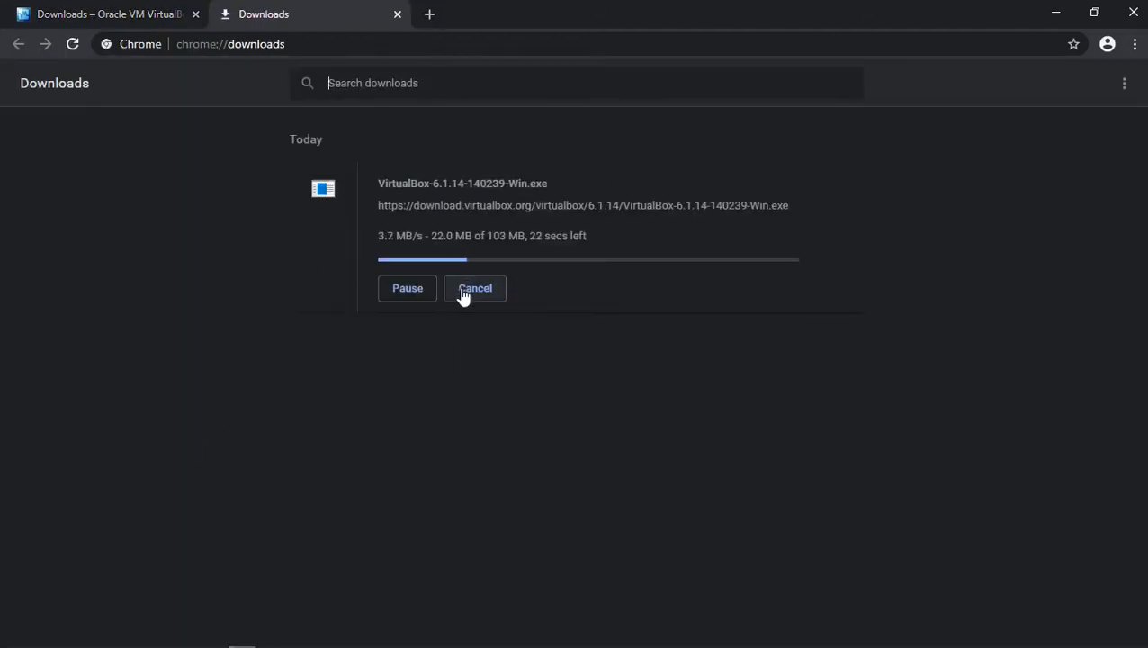
click(474, 290)
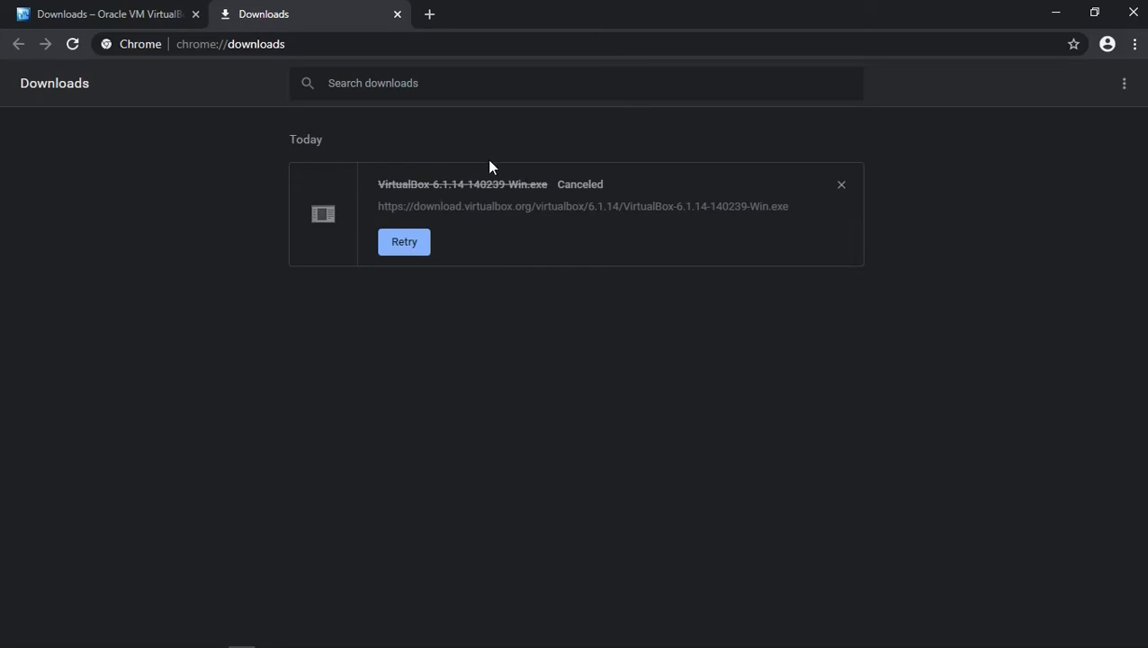
click(842, 187)
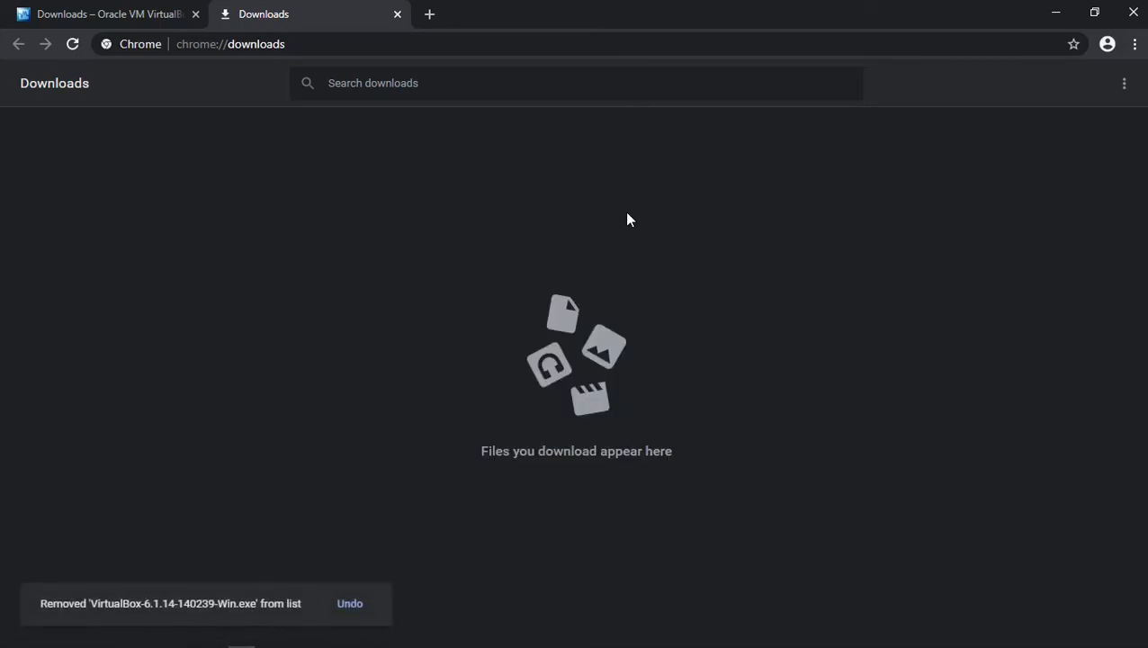
Step: Switch to the VBOX folder in File Explorer and run the VirtualBox-6.1.14-140239-Win installer, allowing it past the security warning
key(super)
key(super+Tab)
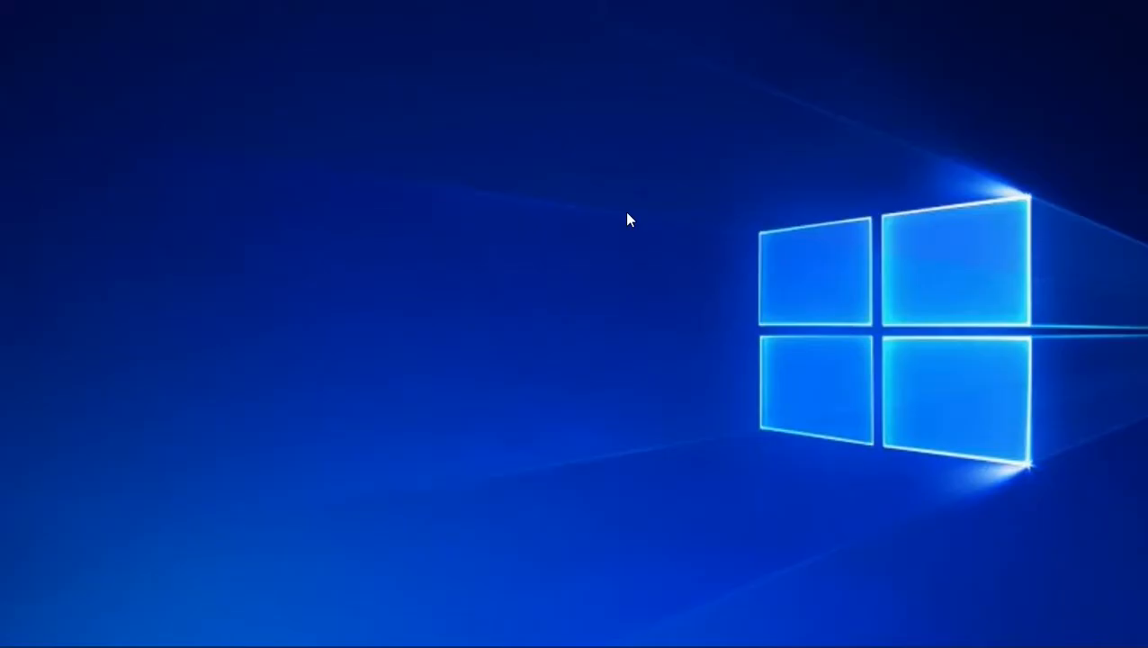
key(Right)
key(Right)
key(Return)
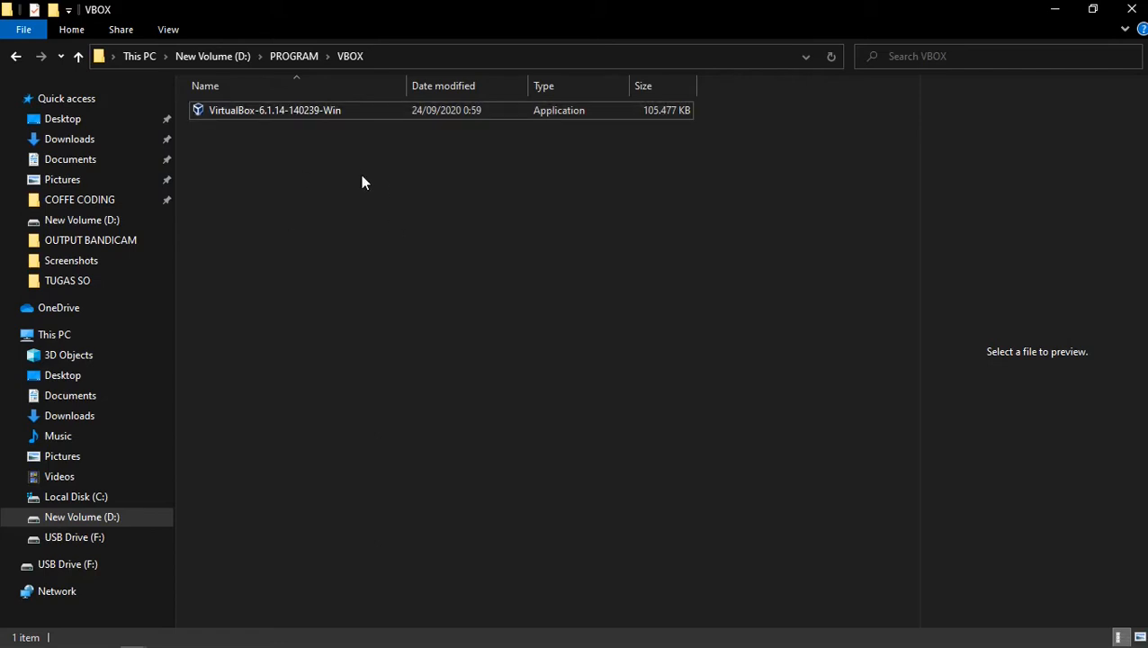
double_click(320, 111)
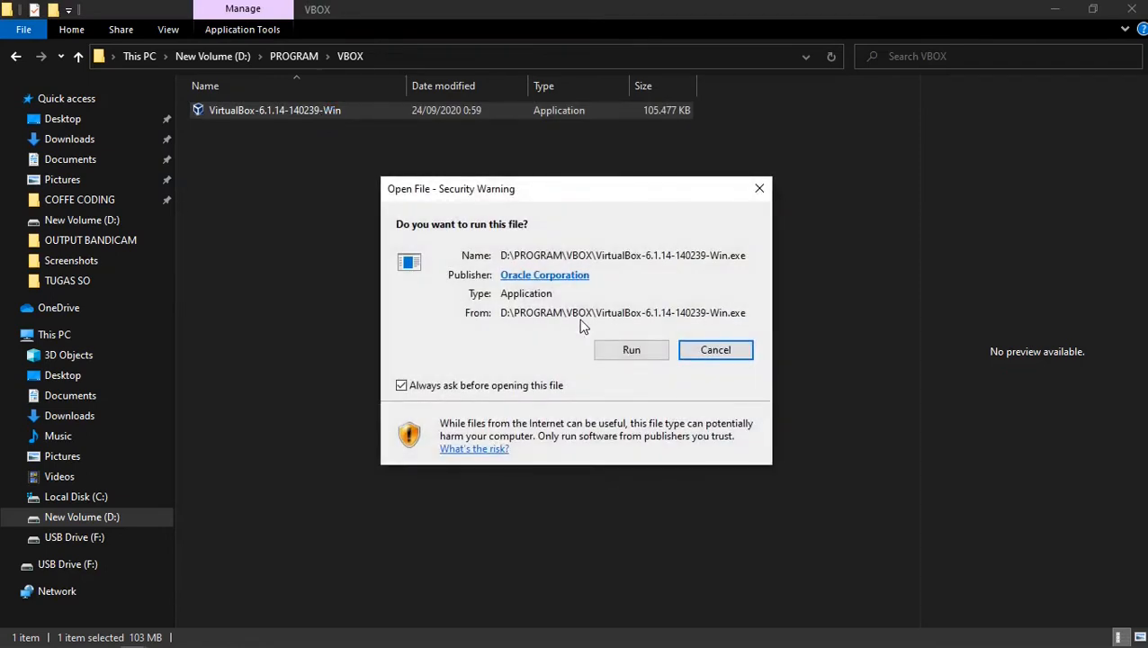
click(620, 352)
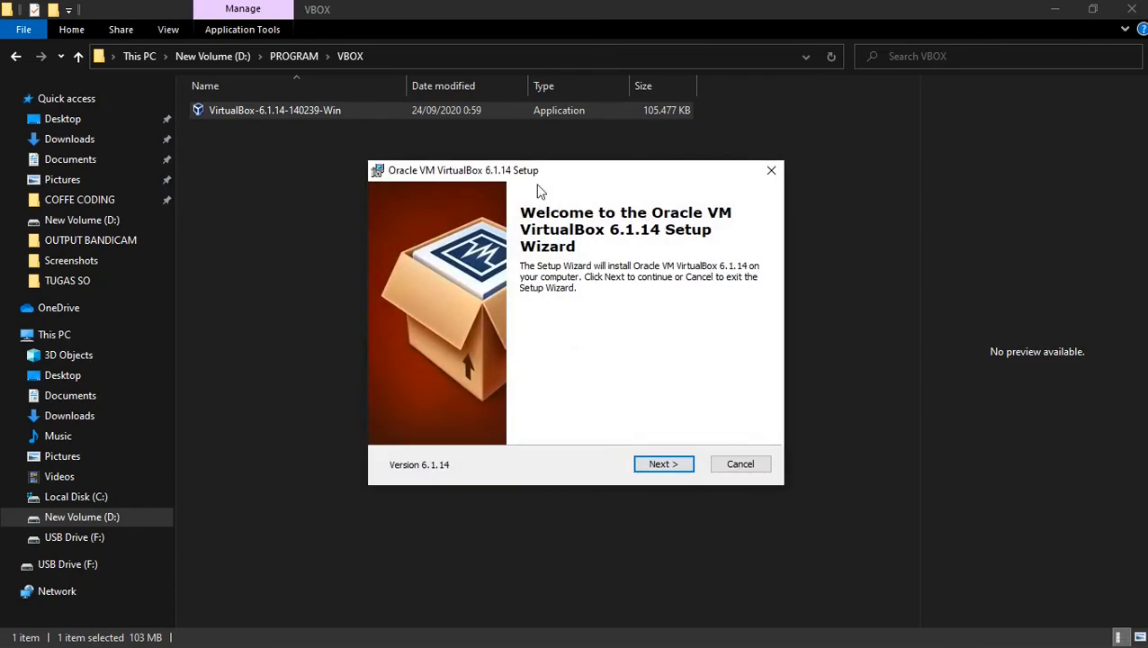
Step: Install VirtualBox 6.1.14 with the default features, location and shortcut options, accepting the network interface reset
click(666, 465)
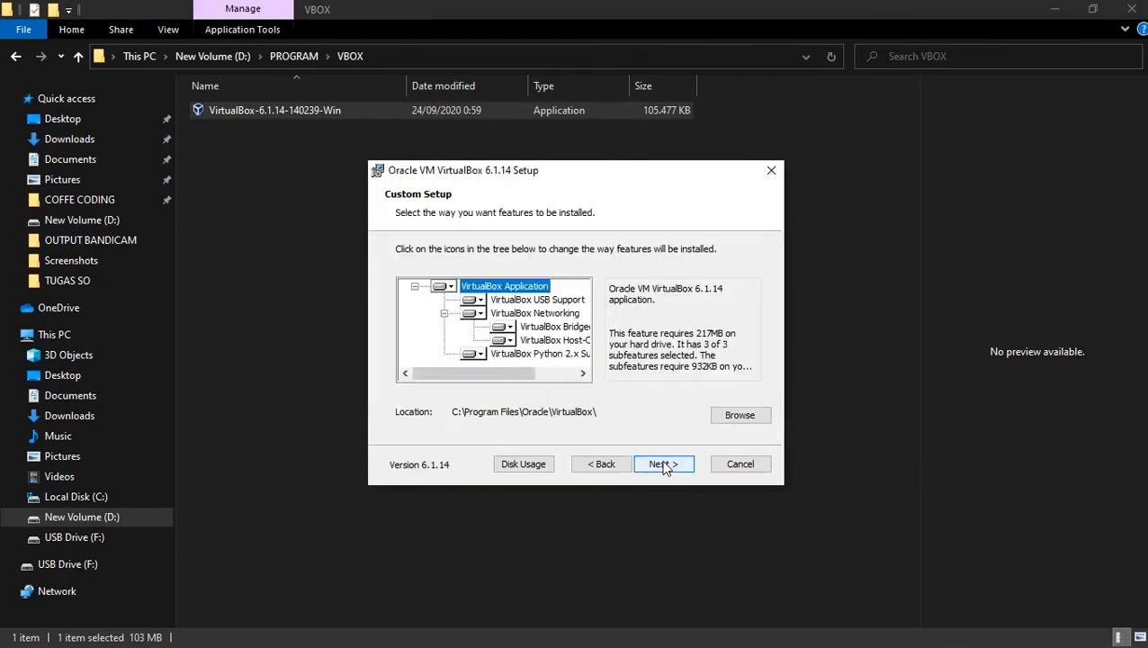
click(668, 465)
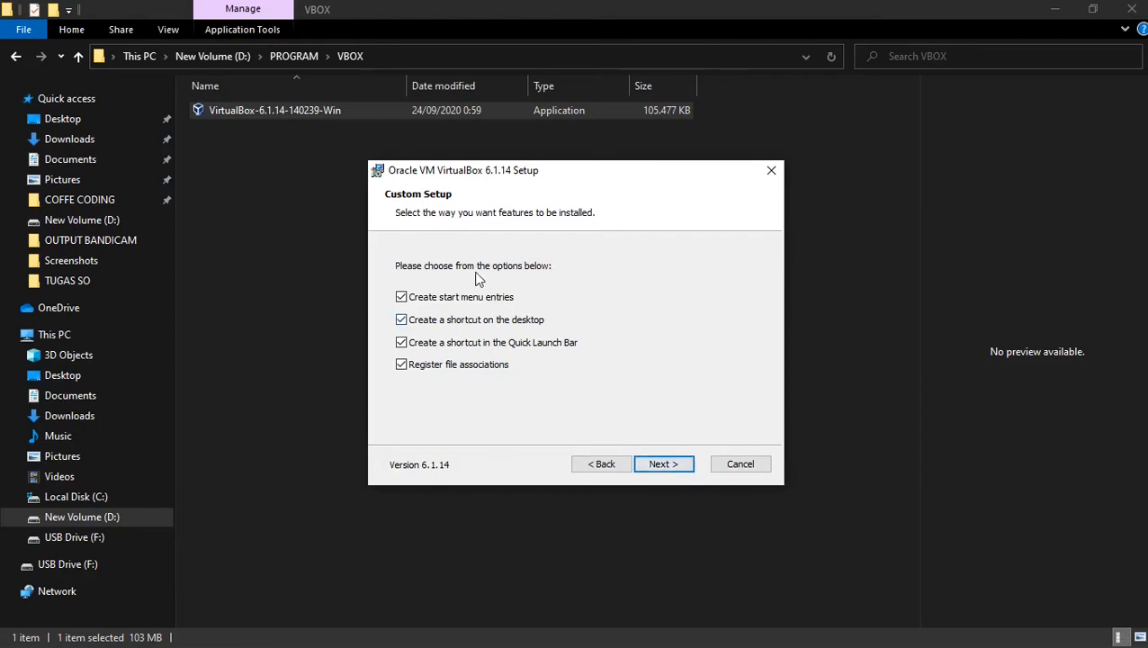
click(663, 465)
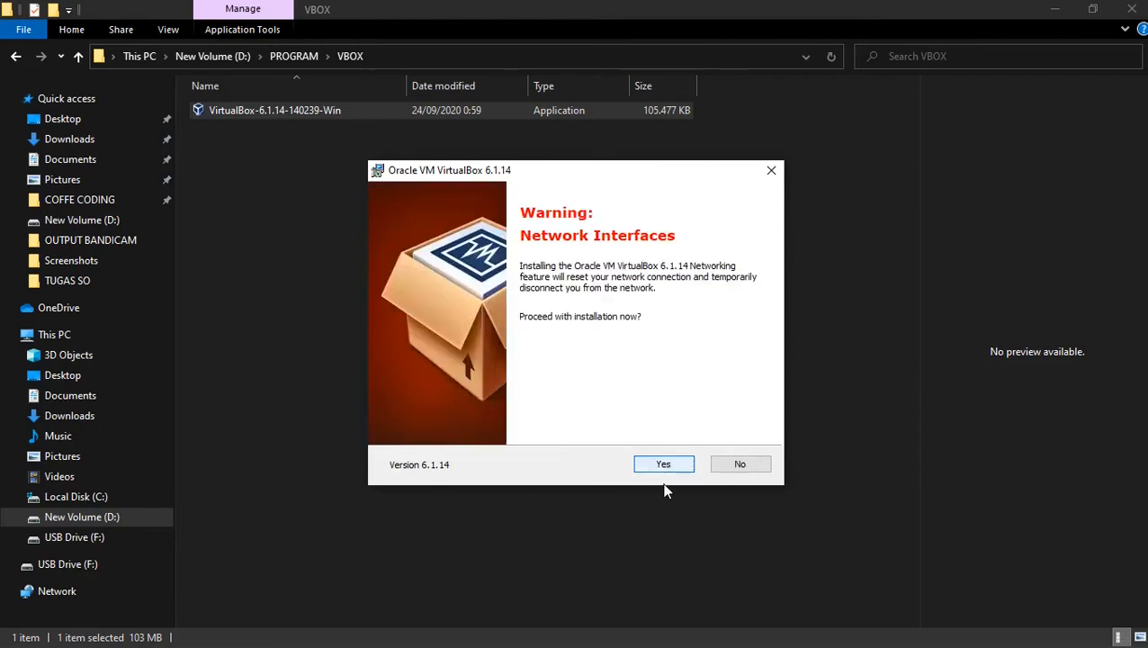
click(659, 465)
click(666, 469)
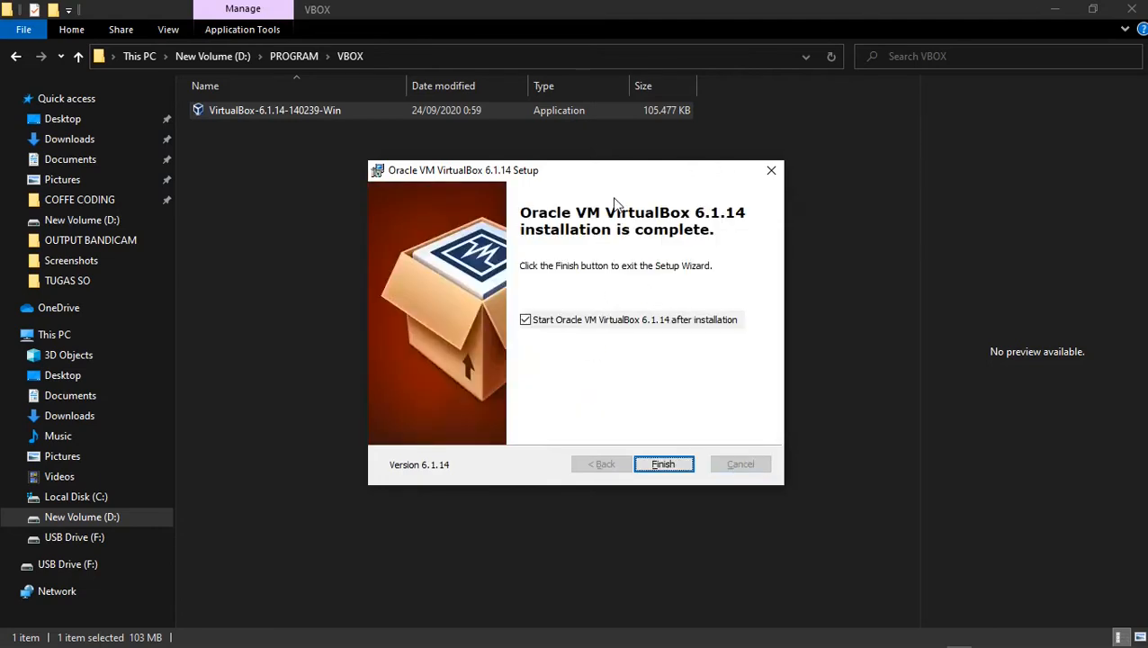
Step: Finish the VirtualBox setup wizard with starting the program after installation turned off
click(526, 321)
click(663, 463)
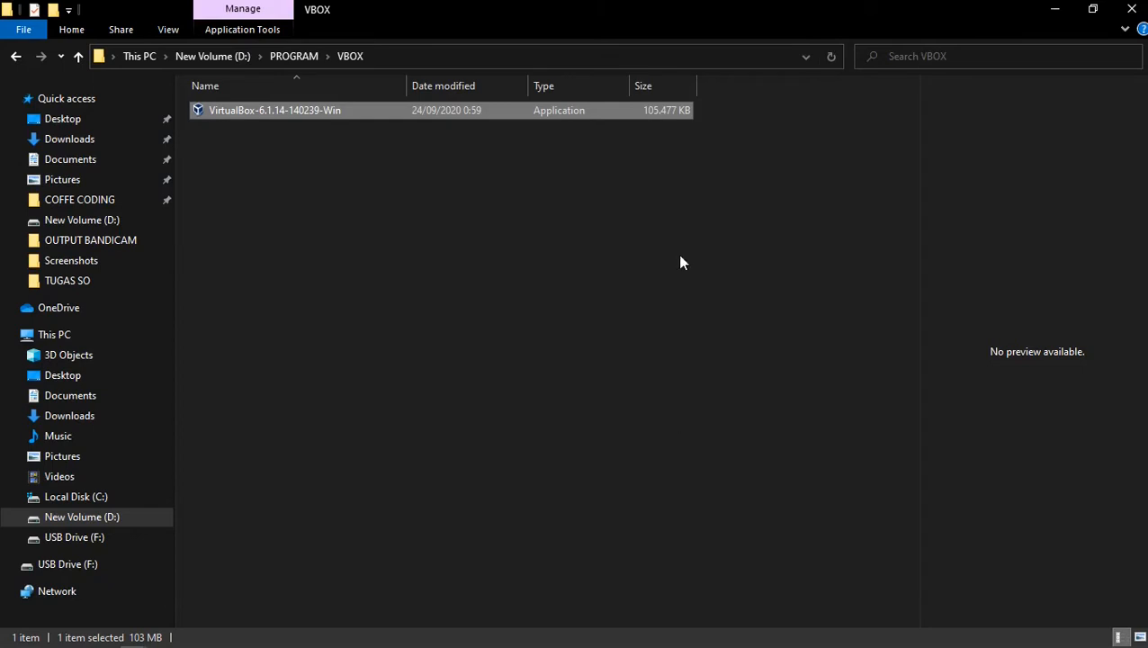
click(608, 222)
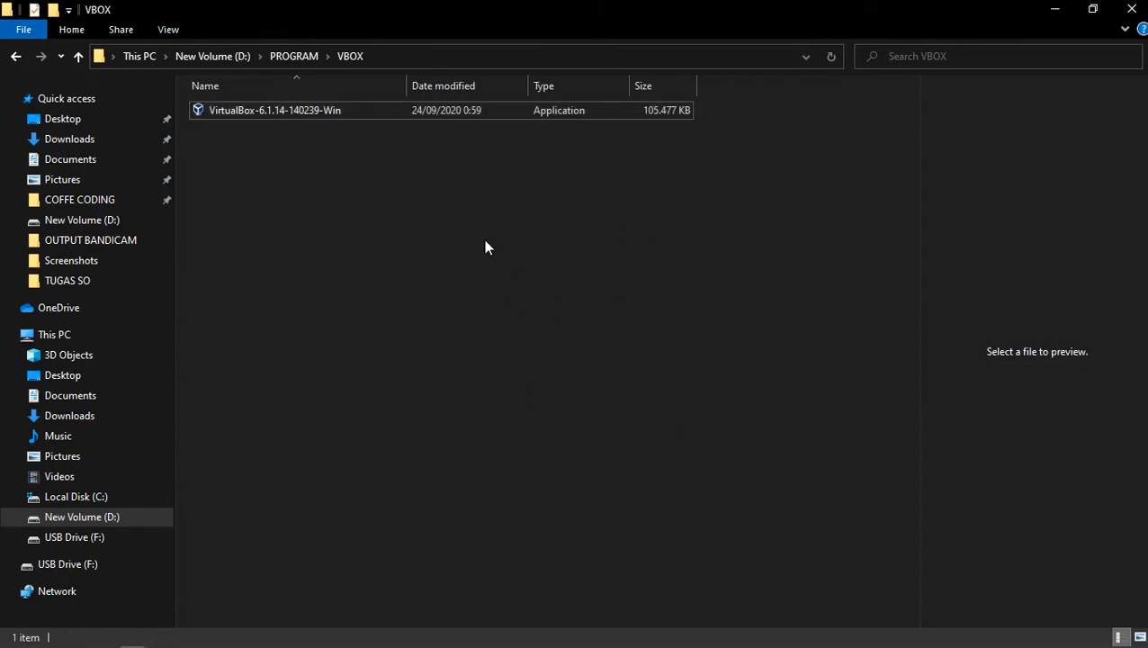
Step: Switch back to Chrome, search the web for linux mint, and open the Download page of linuxmint.com
key(super+d)
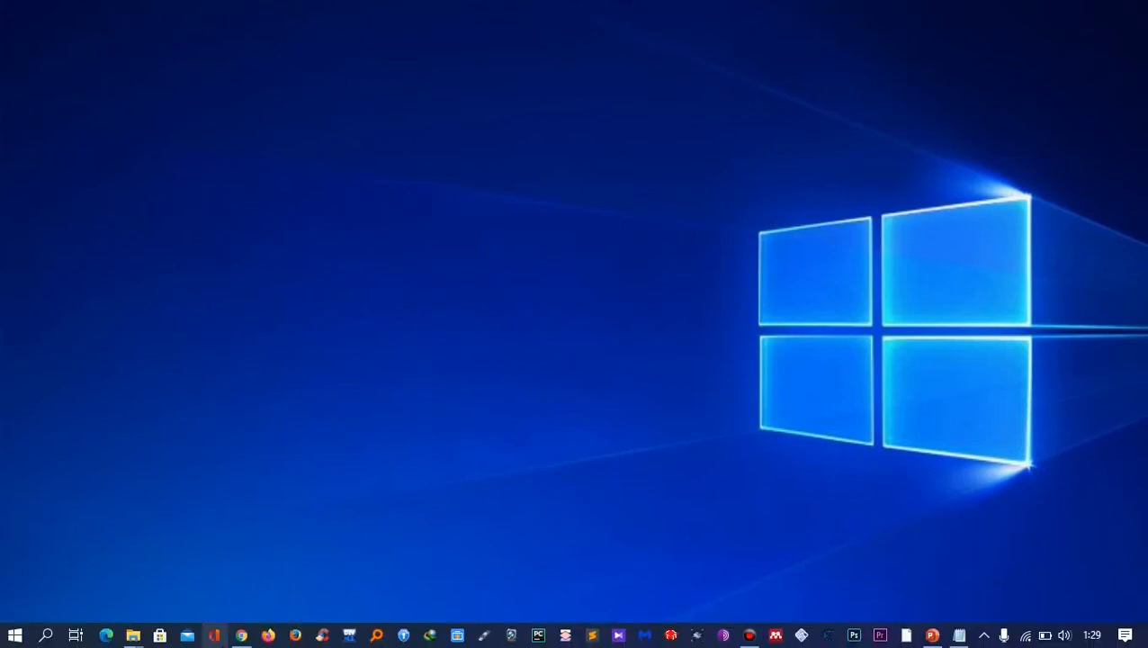
click(242, 635)
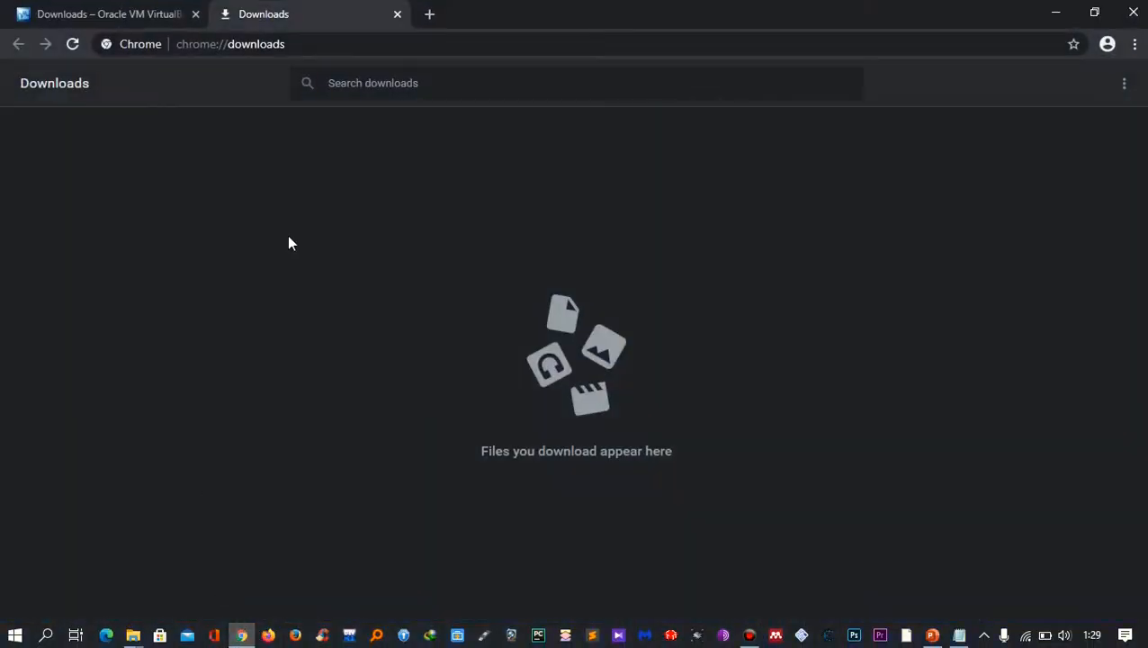
double_click(286, 43)
key(ctrl+a)
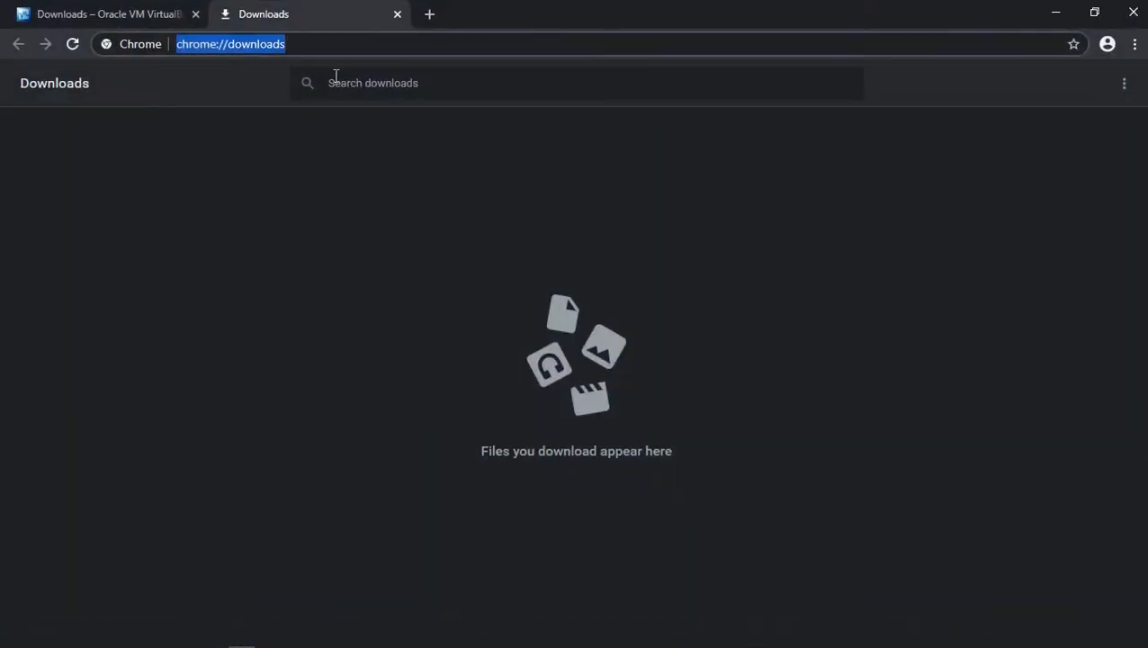
text(linux mint)
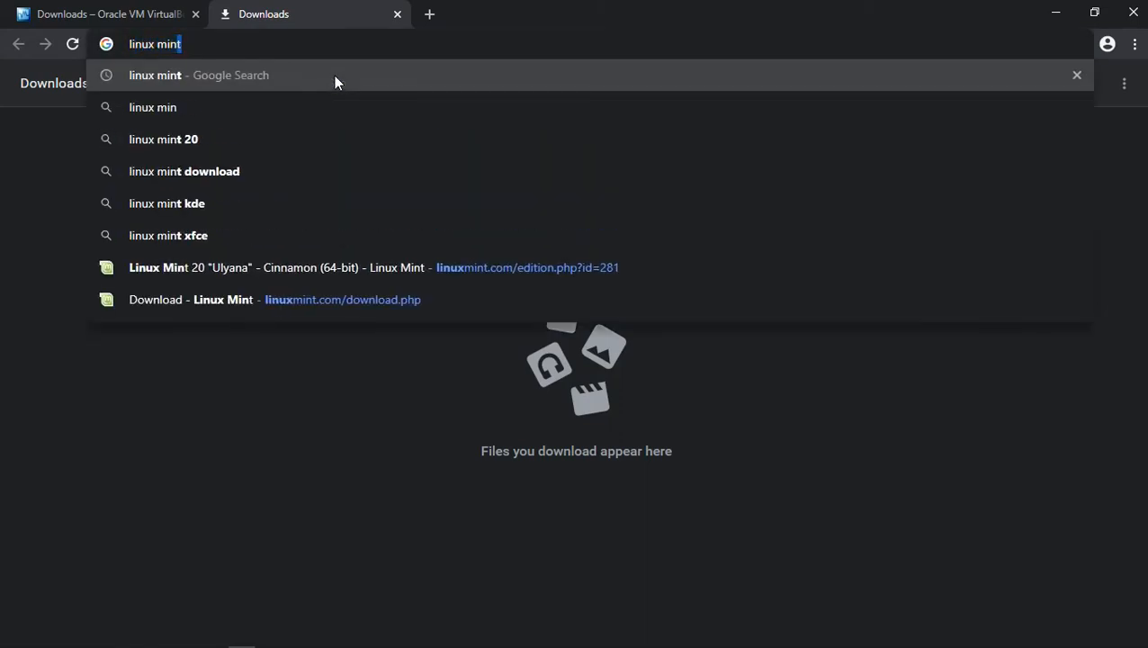
key(Return)
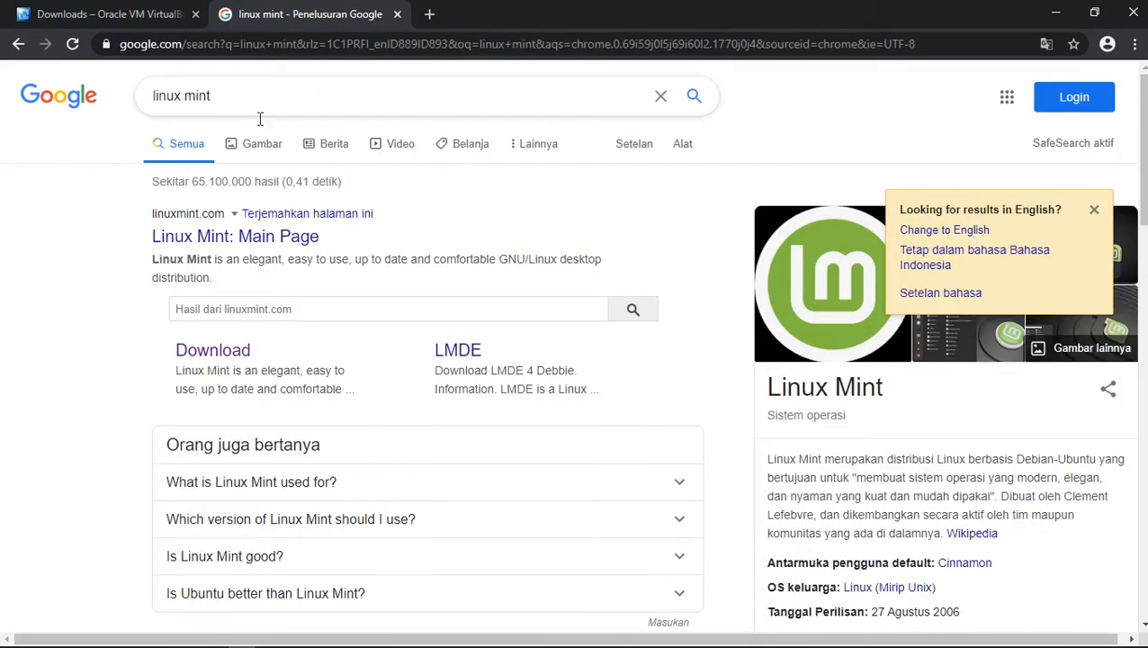
scroll(97, 352, down, 1)
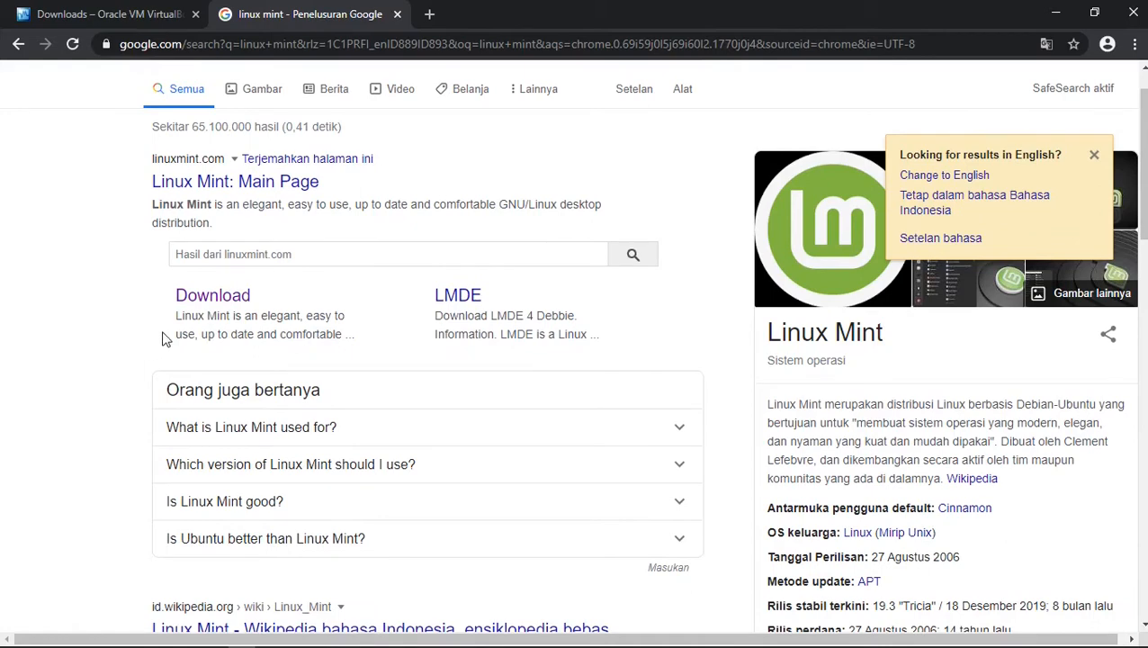
click(216, 297)
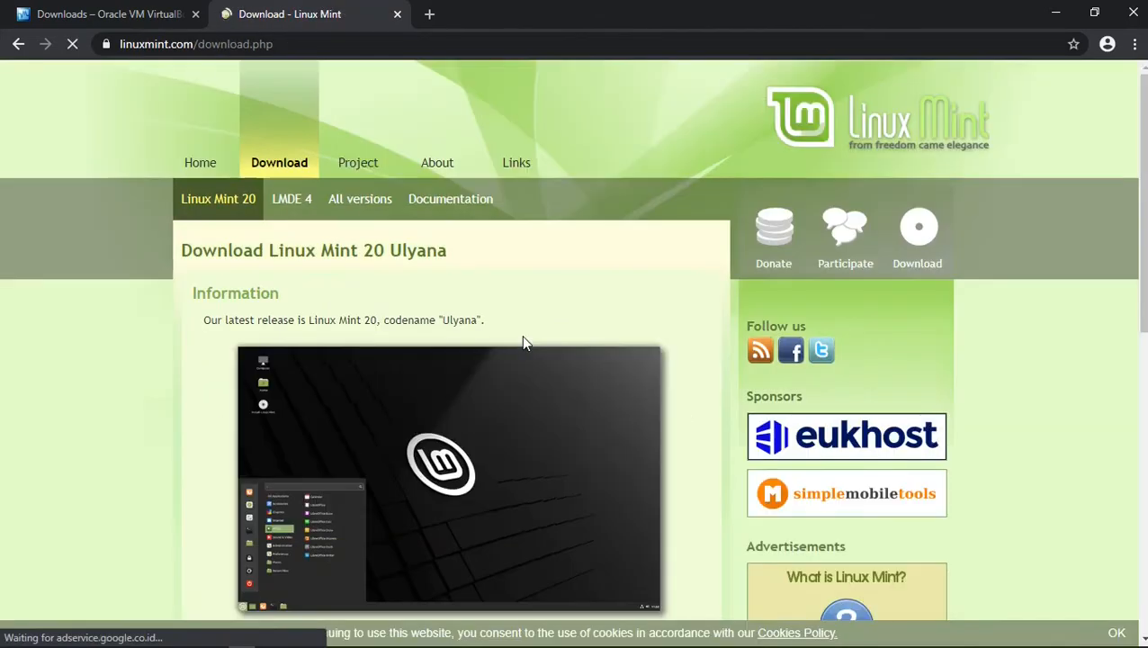
Step: Open the Cinnamon edition's download page for Linux Mint 20 and go to its list of download mirrors
scroll(482, 317, down, 4)
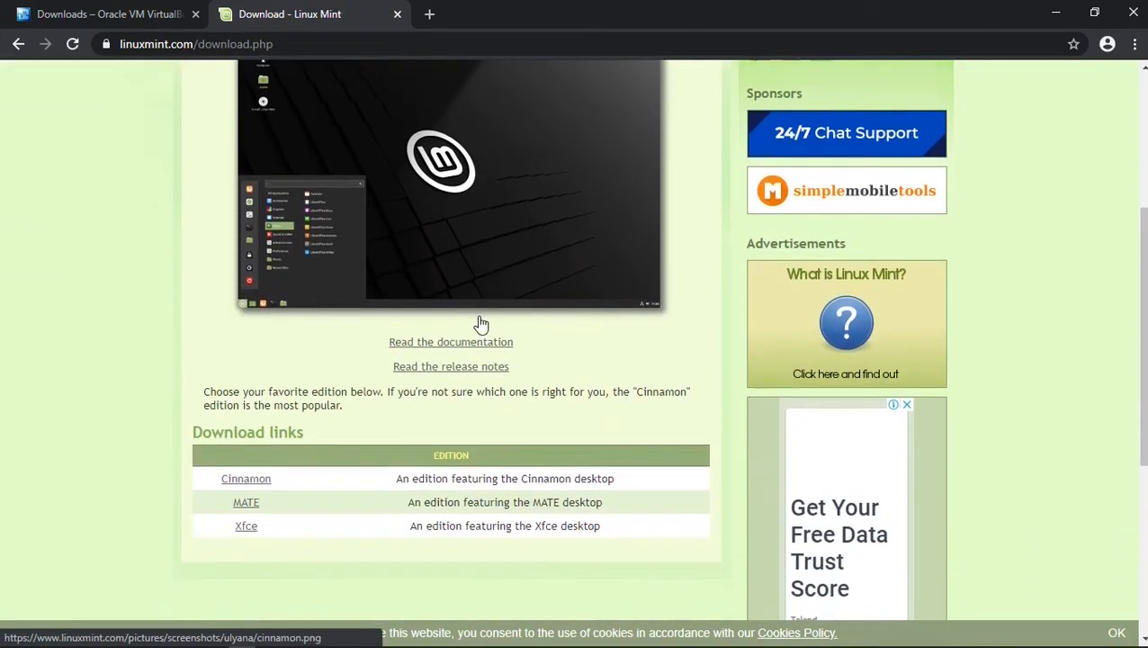
scroll(479, 323, down, 1)
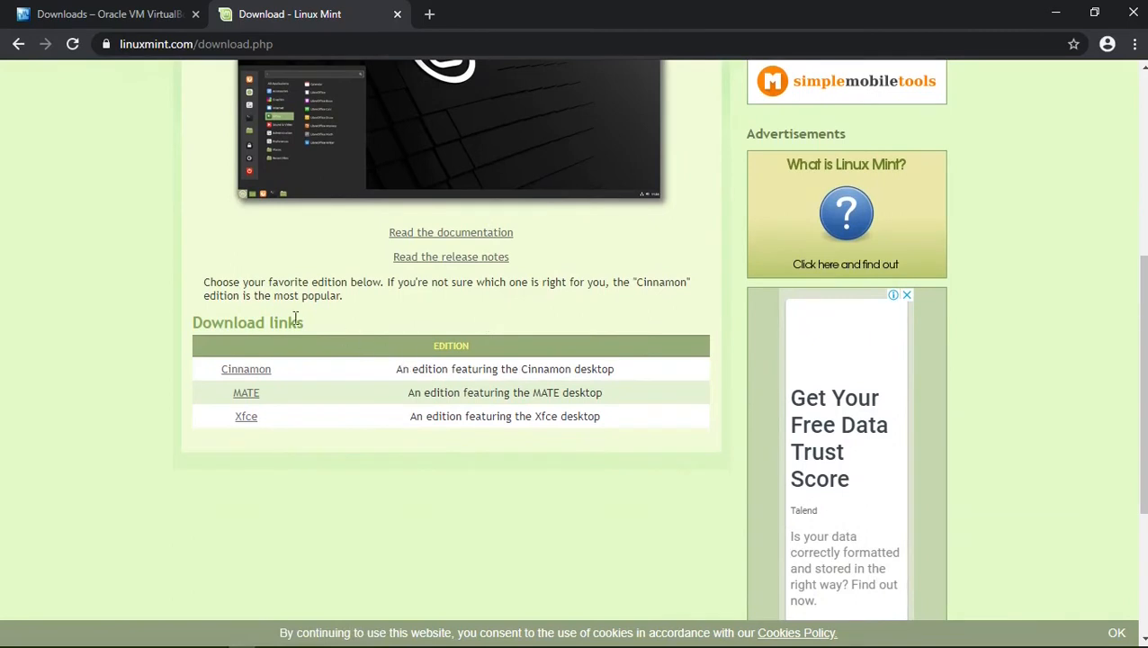
scroll(295, 366, down, 1)
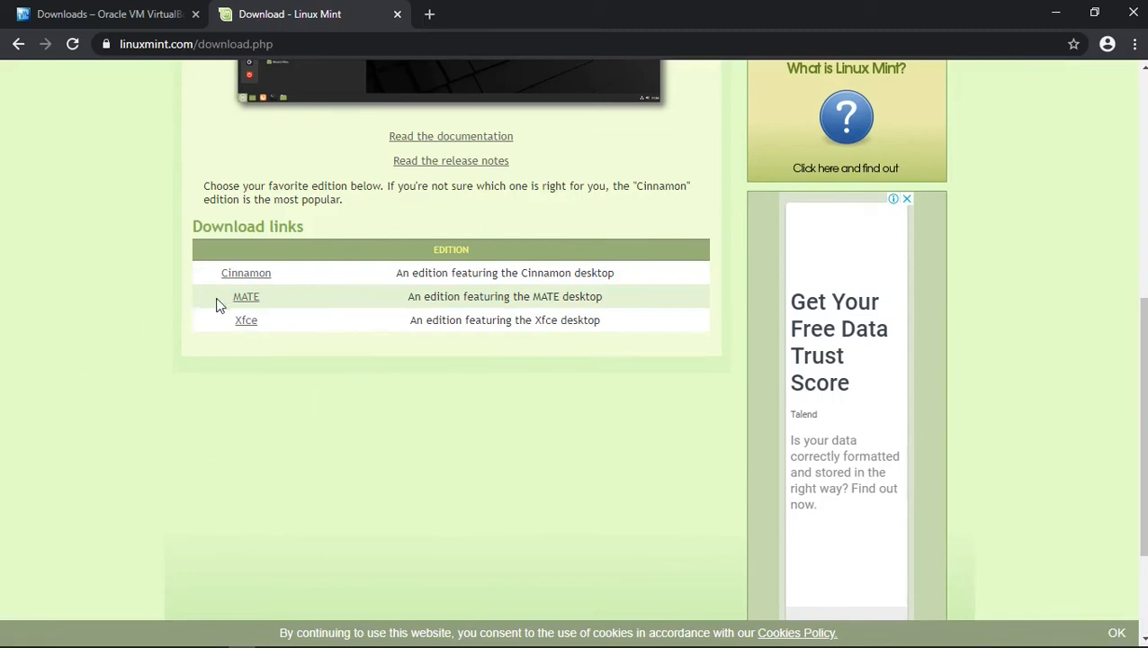
click(239, 277)
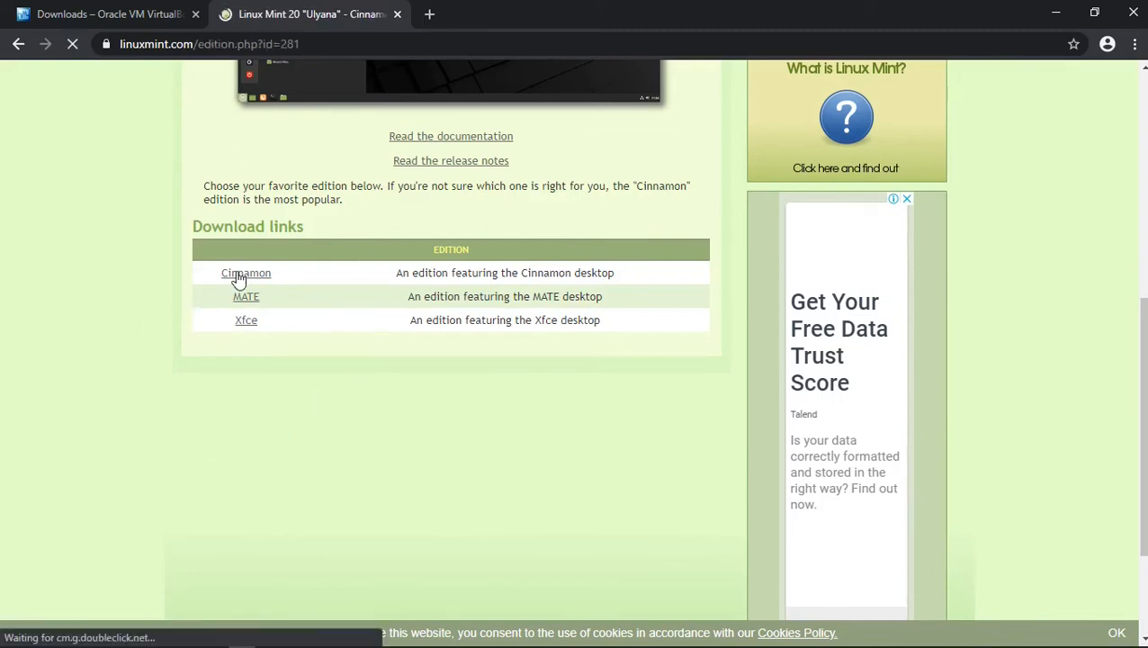
scroll(369, 325, down, 1)
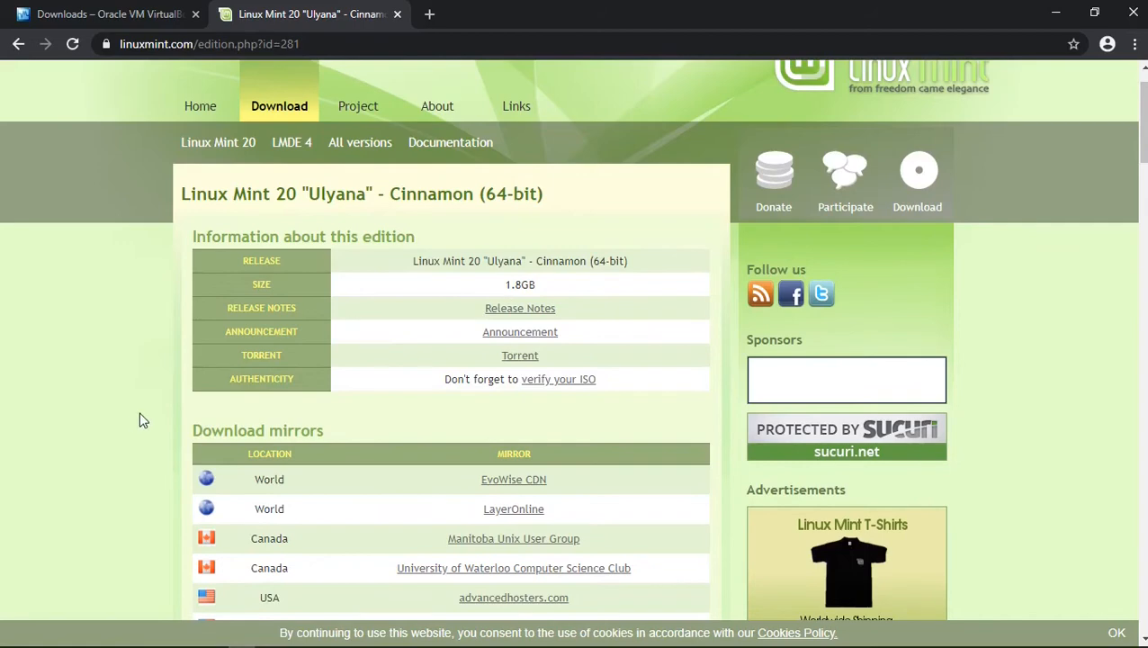
scroll(133, 423, down, 2)
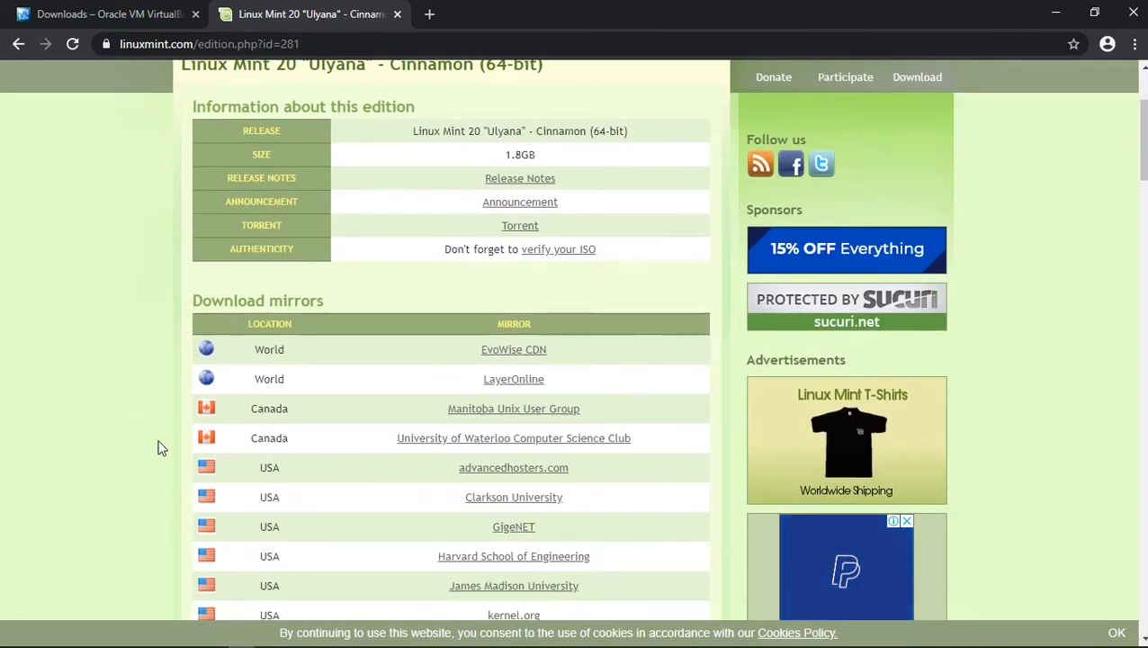
Step: Find the Indonesian mirror Deace among the download mirrors and start downloading the Linux Mint 20 Cinnamon image from it
scroll(157, 447, down, 4)
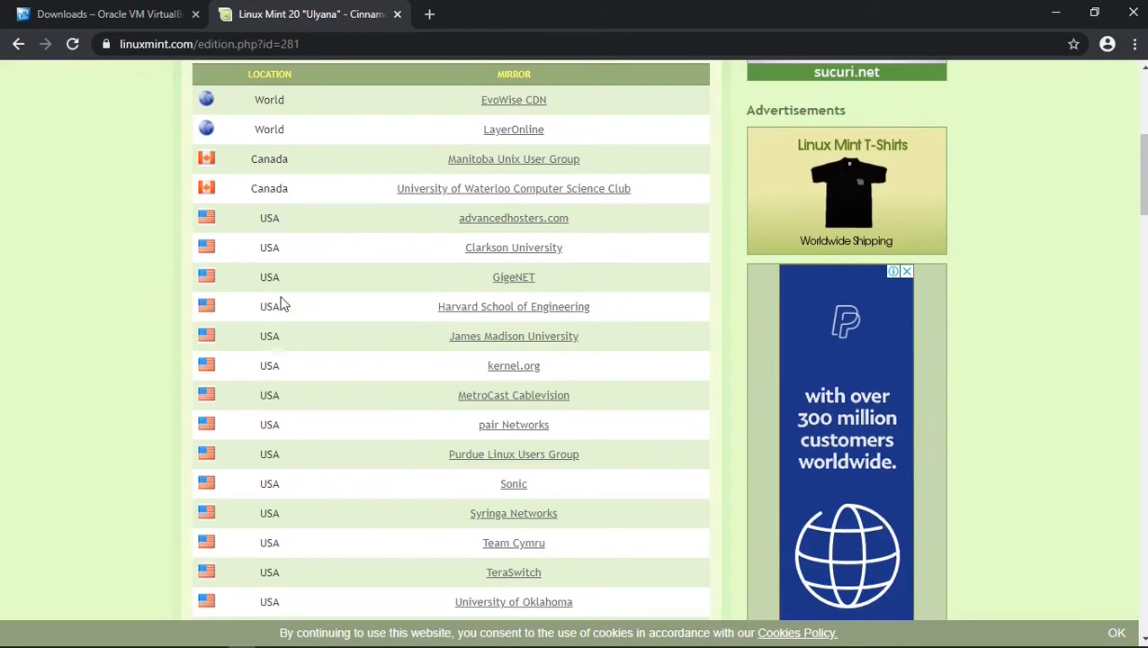
scroll(269, 366, down, 4)
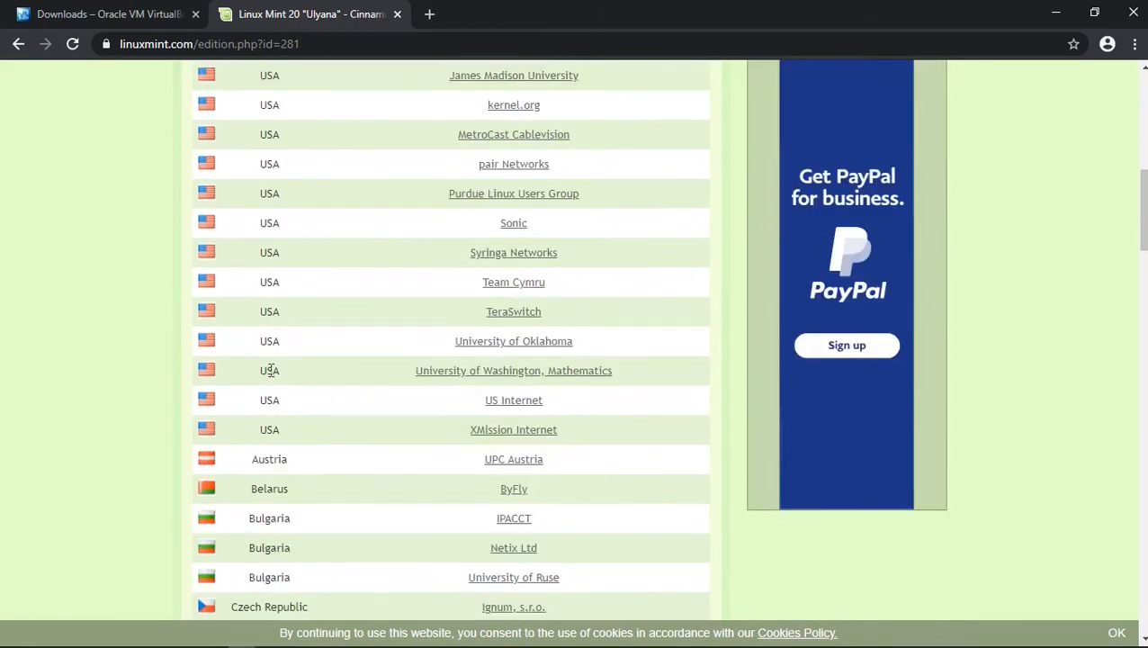
scroll(270, 371, down, 15)
scroll(270, 371, down, 8)
scroll(270, 376, down, 5)
scroll(270, 376, down, 1)
scroll(270, 373, up, 6)
scroll(270, 371, down, 2)
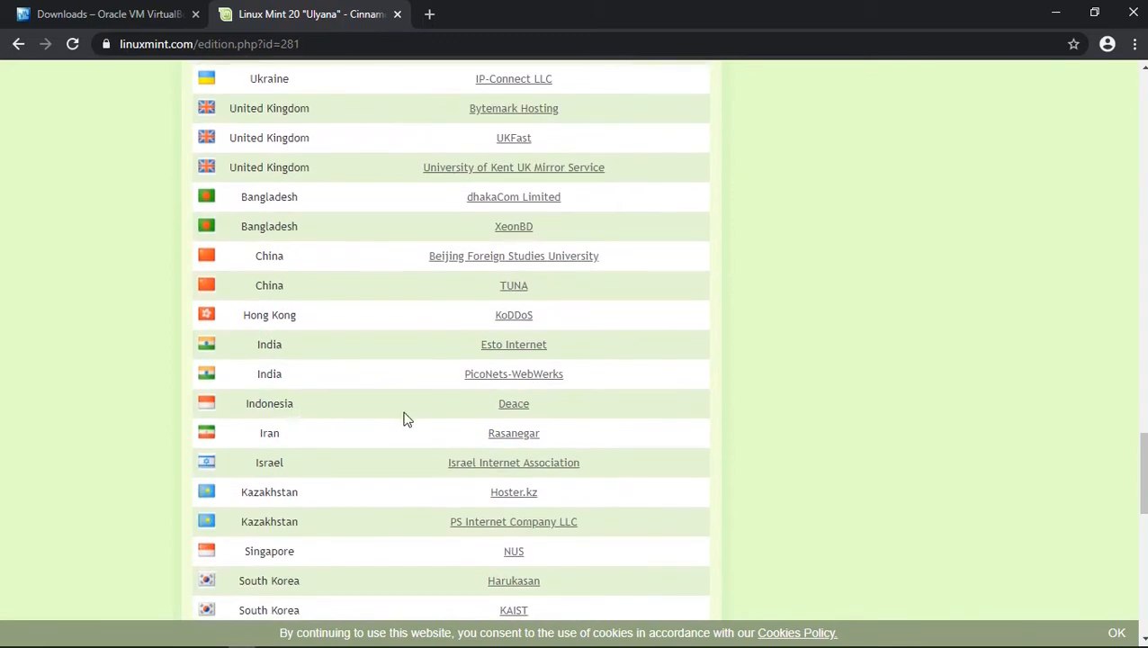
click(515, 407)
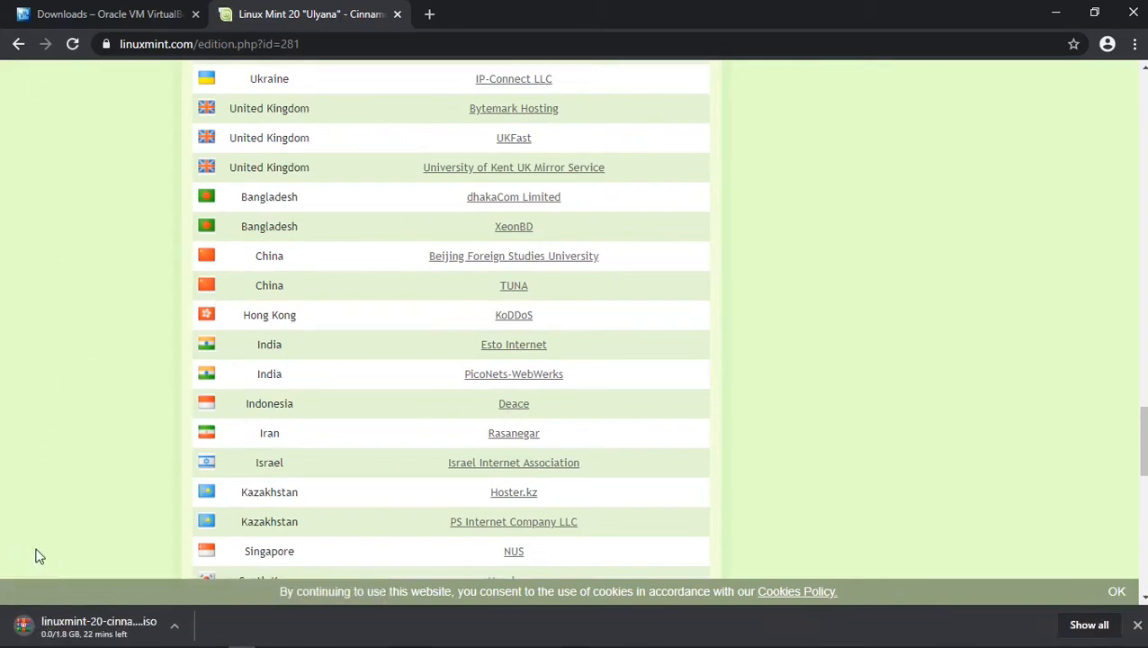
Step: Cancel the linuxmint-20-cinnamon-64bit.iso download and remove its entry from the browser's download list
key(ctrl+j)
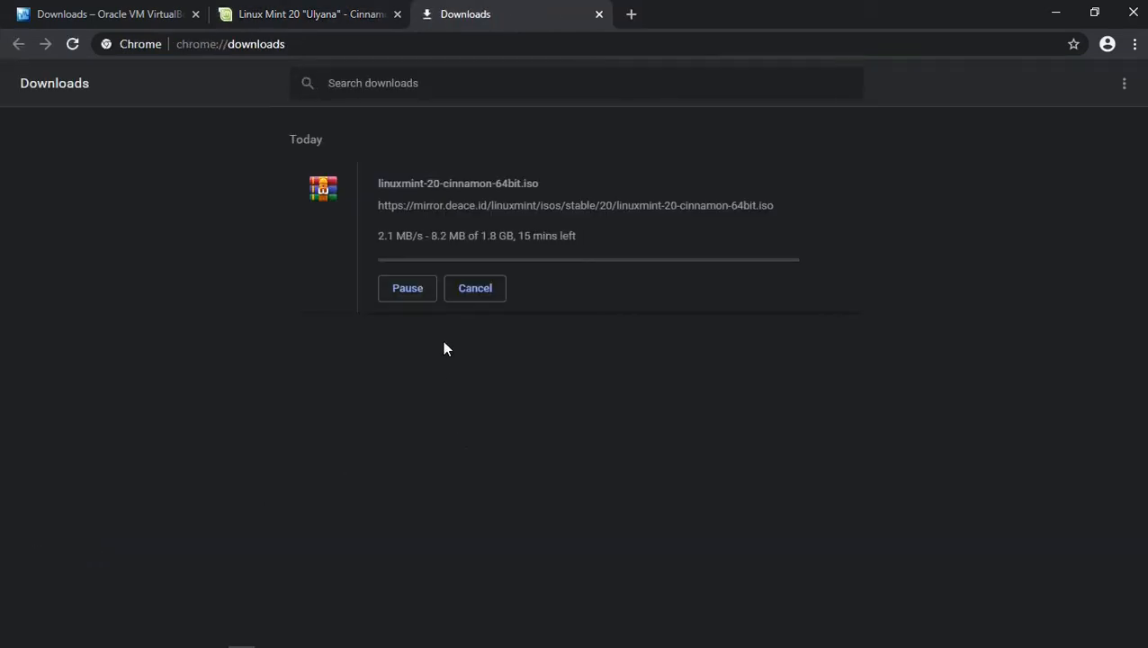
click(464, 297)
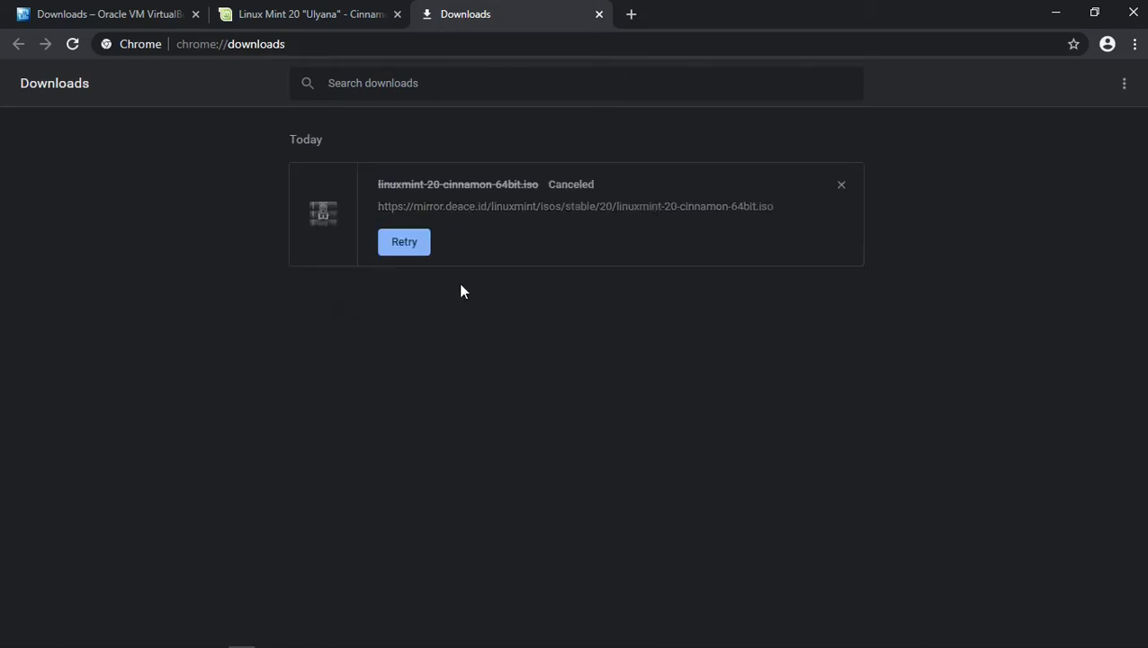
click(841, 187)
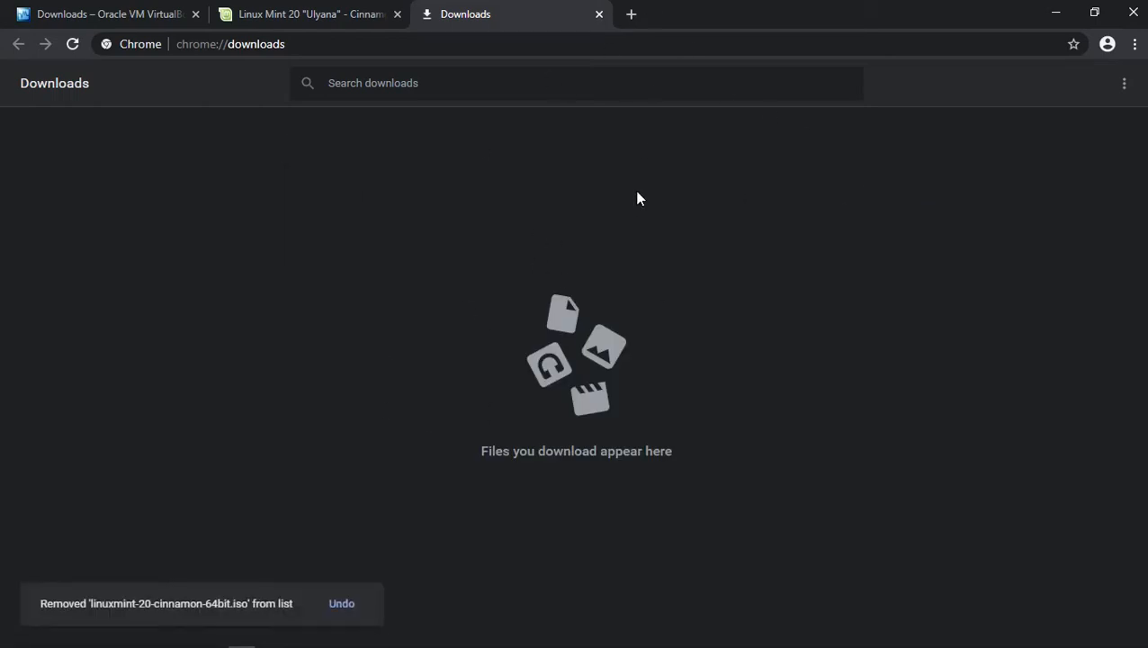
Step: Switch to File Explorer, look for the linuxmint-20-cinnamon-64bit image on USB Drive (F:), and minimize the window
key(alt+Tab)
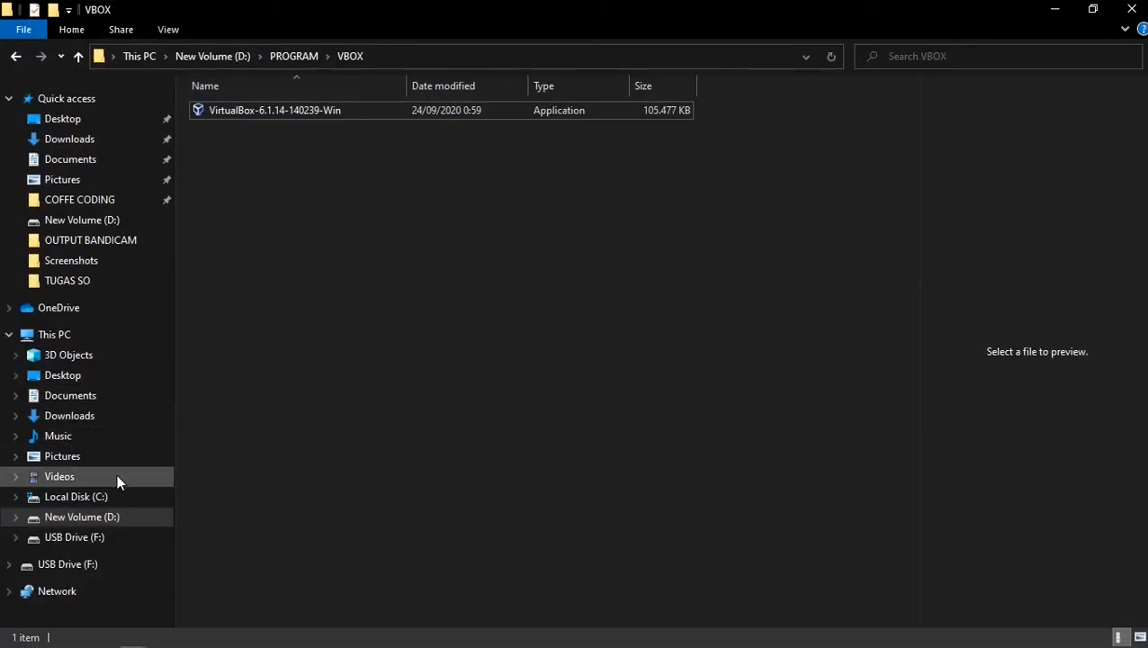
click(118, 537)
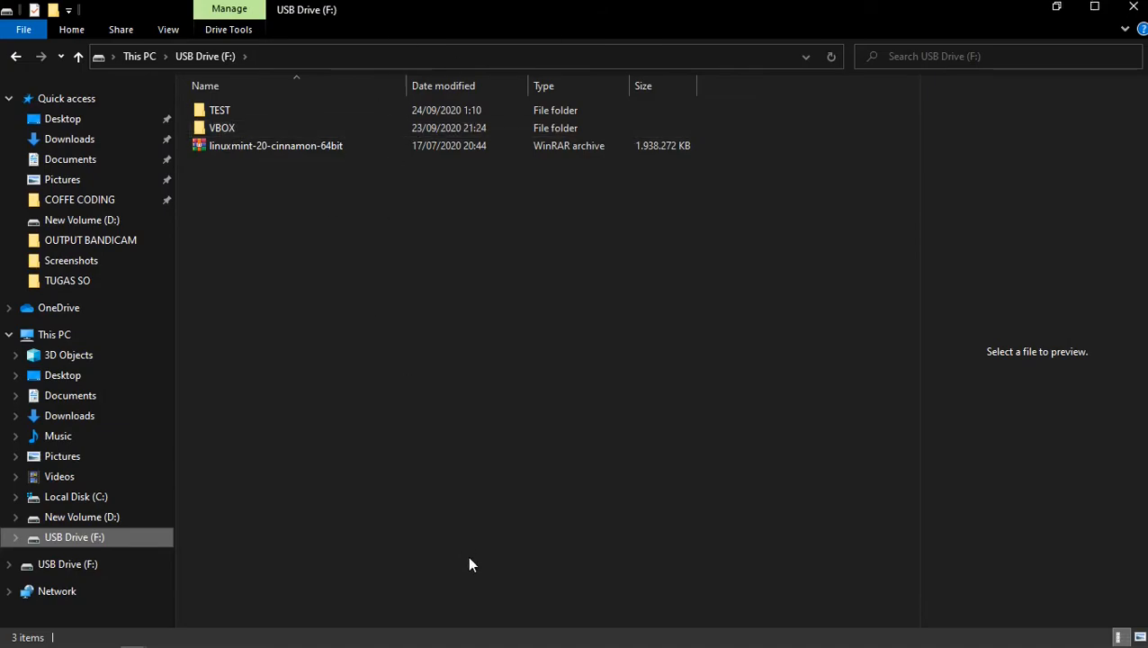
click(1054, 9)
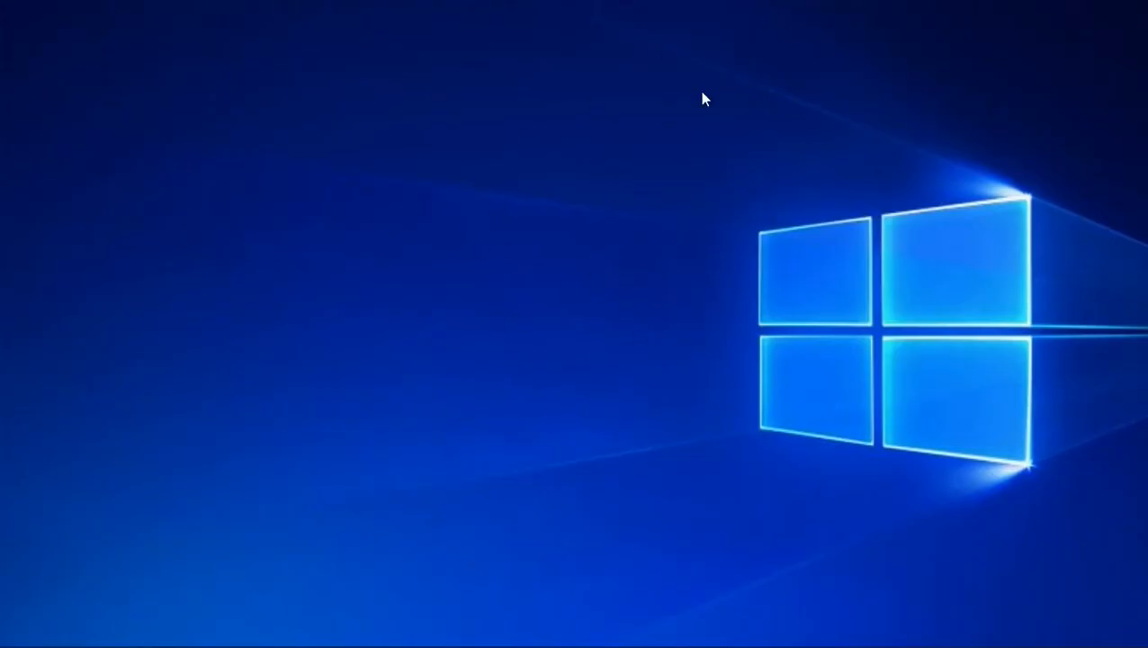
Step: Find Oracle VM VirtualBox through the Windows search, launch it, and move its window toward the middle of the screen
key(super)
text(vir)
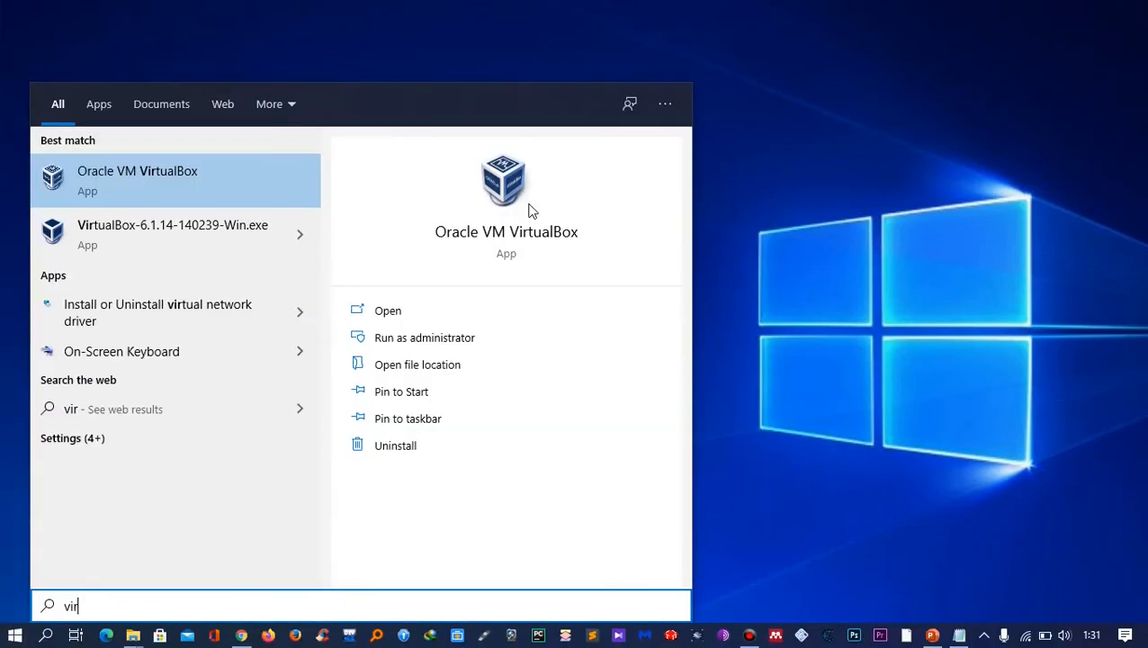
click(186, 171)
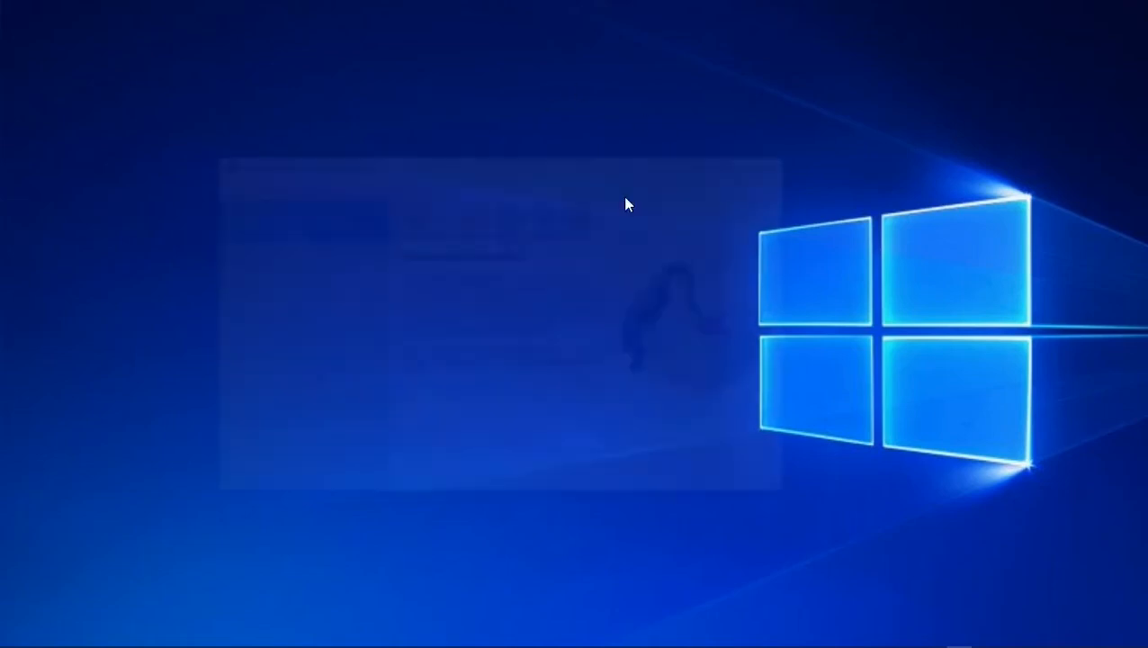
drag(437, 171, 495, 175)
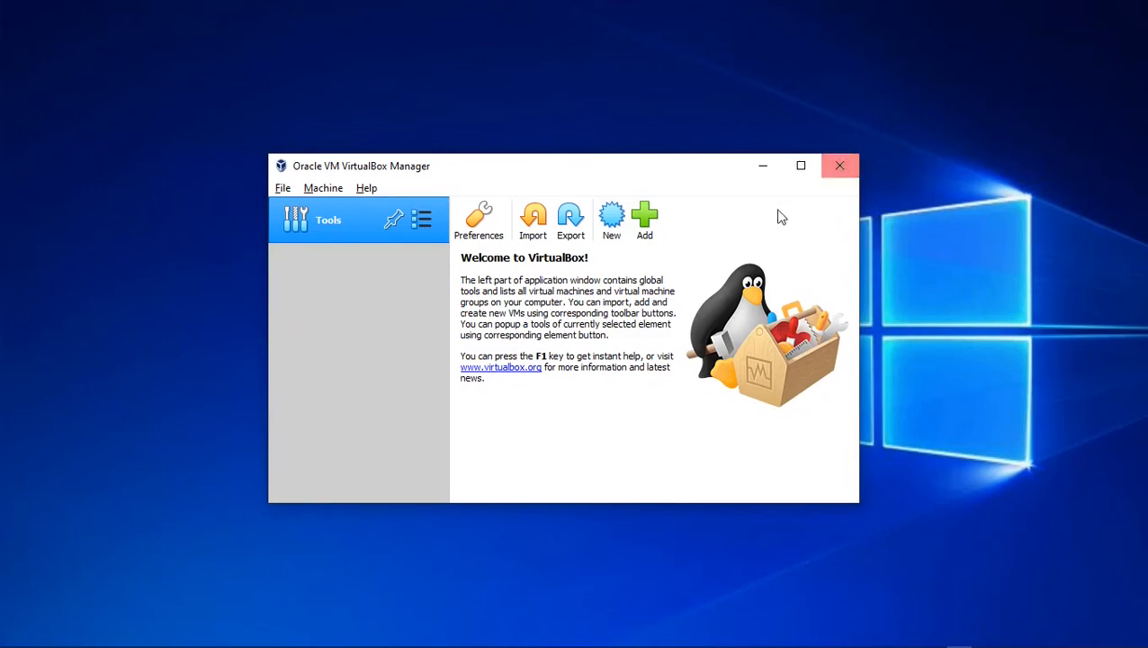
Step: Start creating a new virtual machine and name it Linux Mint
click(611, 241)
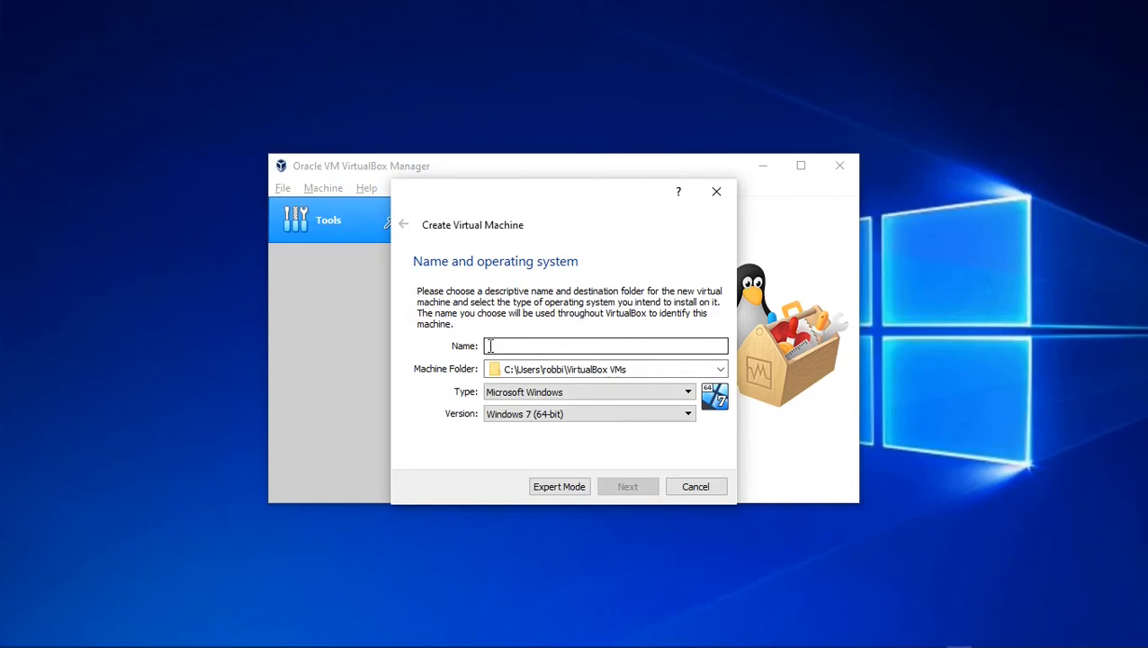
text(Linux M)
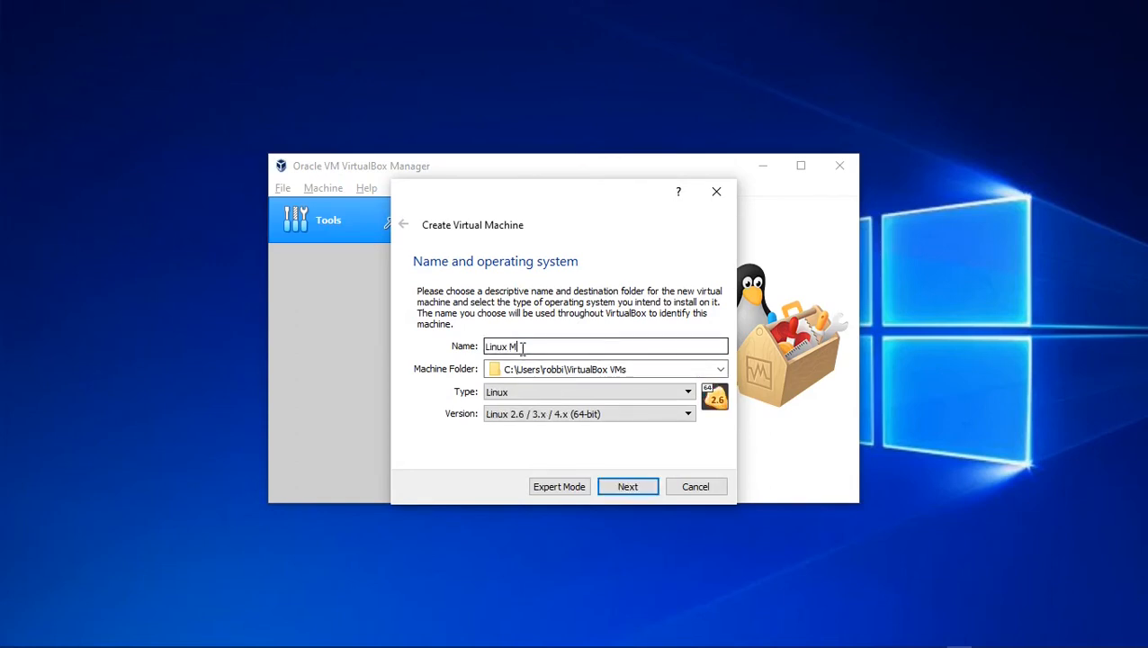
text(int)
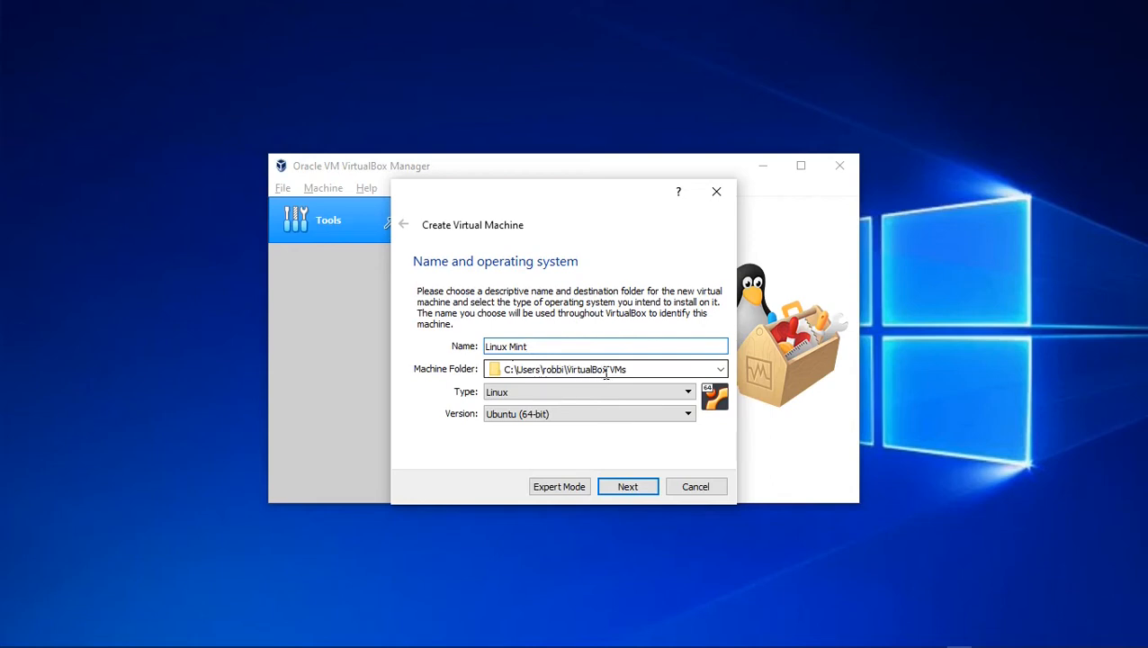
Step: Create a VBOX folder on USB Drive (F:) and set it as the new virtual machine's machine folder
mouse_move(526, 372)
mouse_down()
mouse_move(562, 373)
mouse_move(537, 373)
mouse_up()
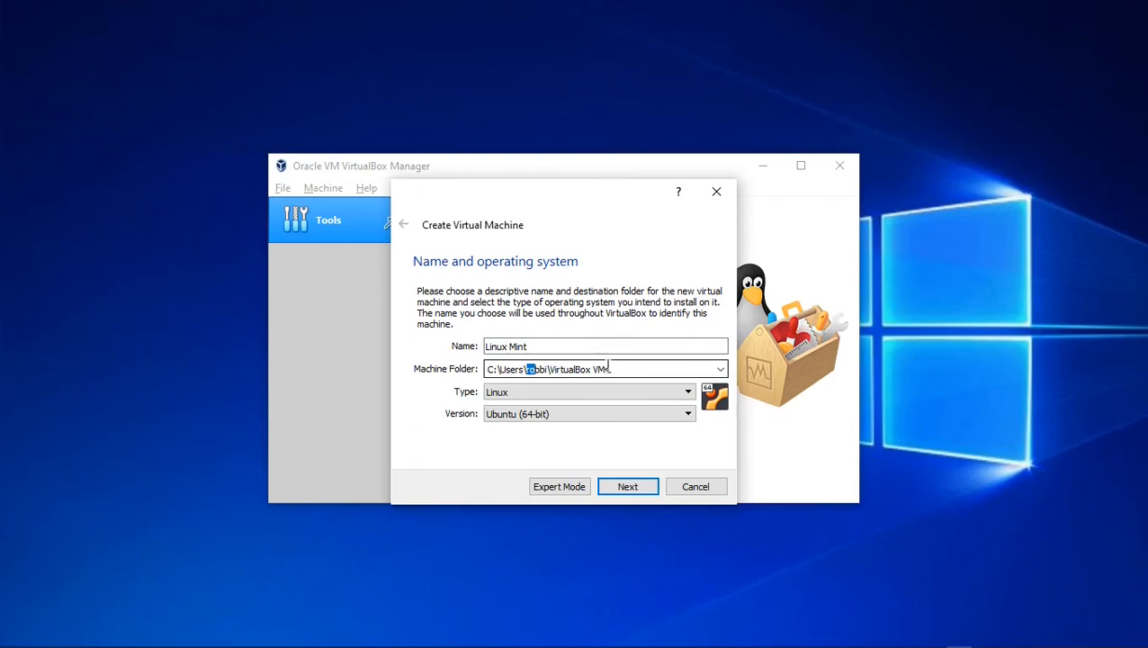
click(609, 371)
click(721, 371)
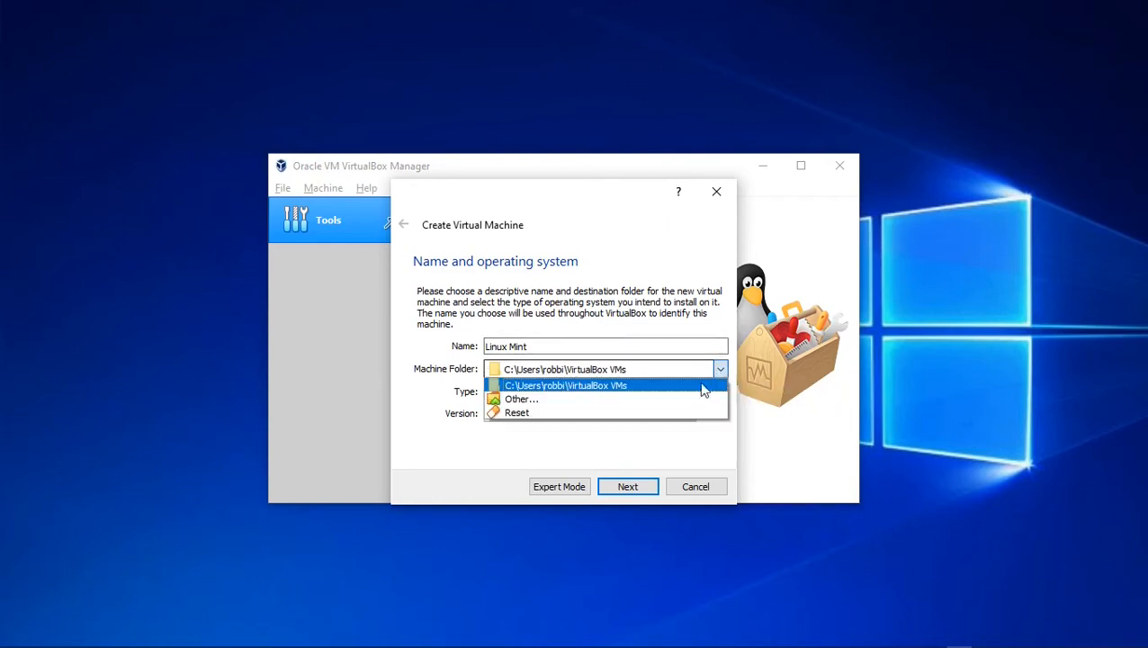
click(527, 399)
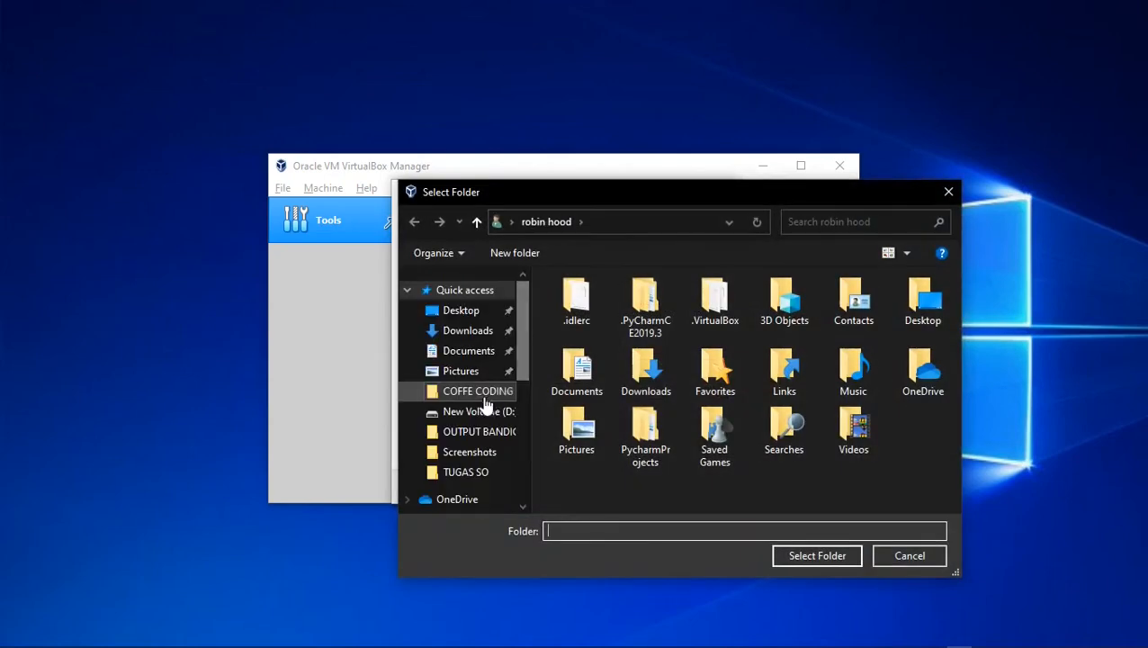
scroll(480, 401, down, 5)
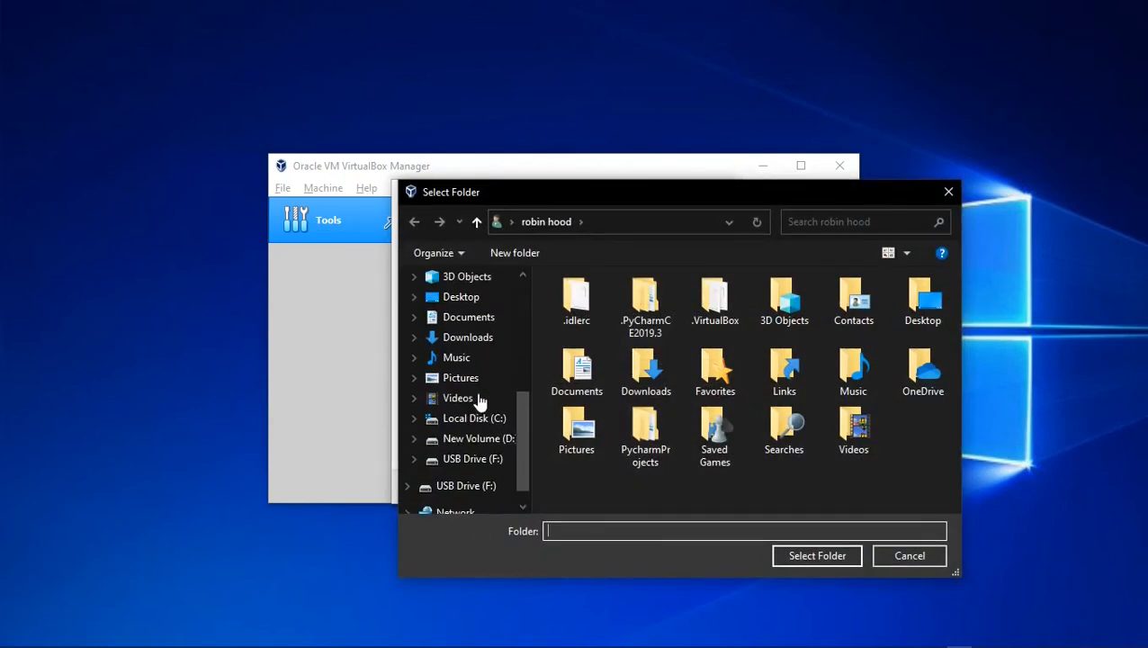
click(455, 461)
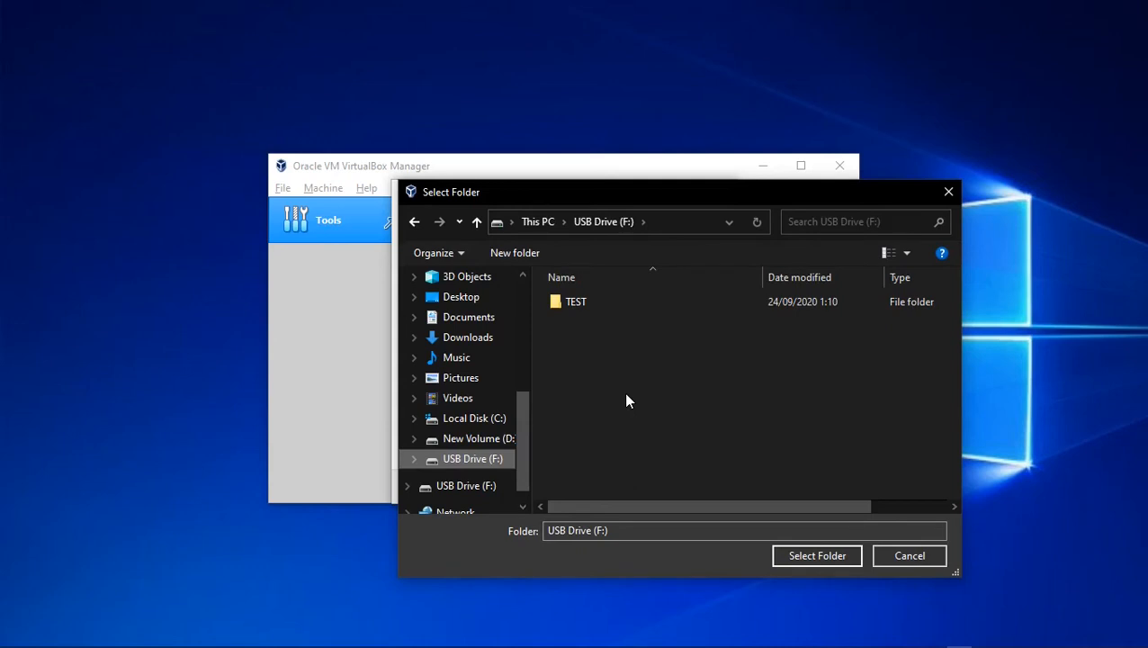
key(ctrl+shift+n)
text(VBOX)
key(Return)
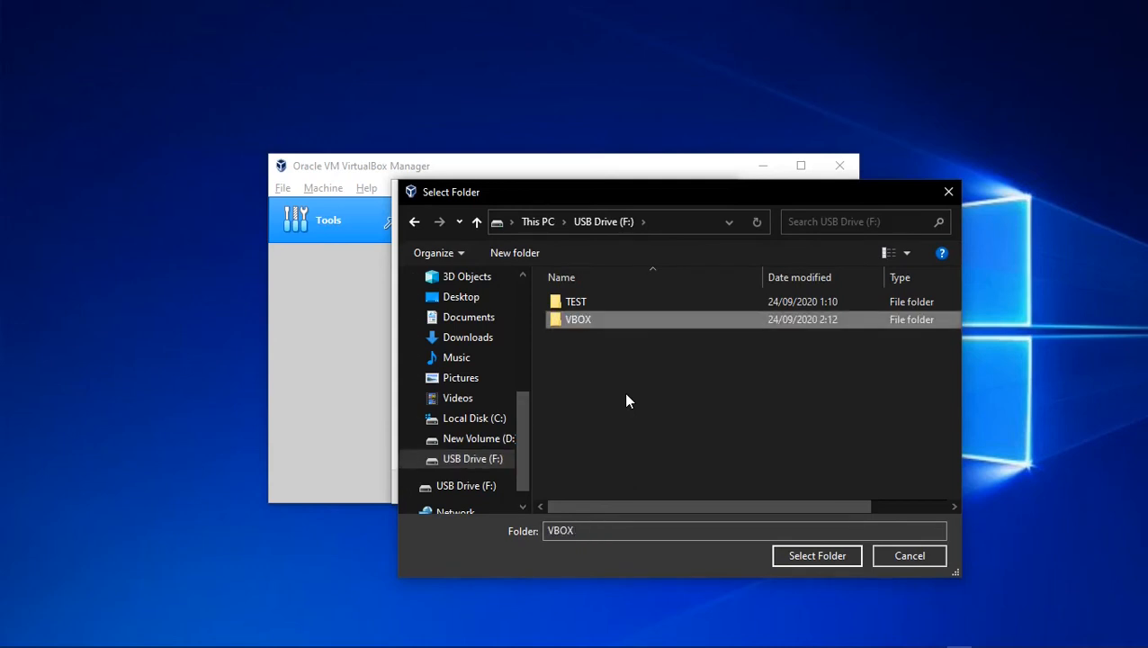
double_click(604, 319)
click(813, 555)
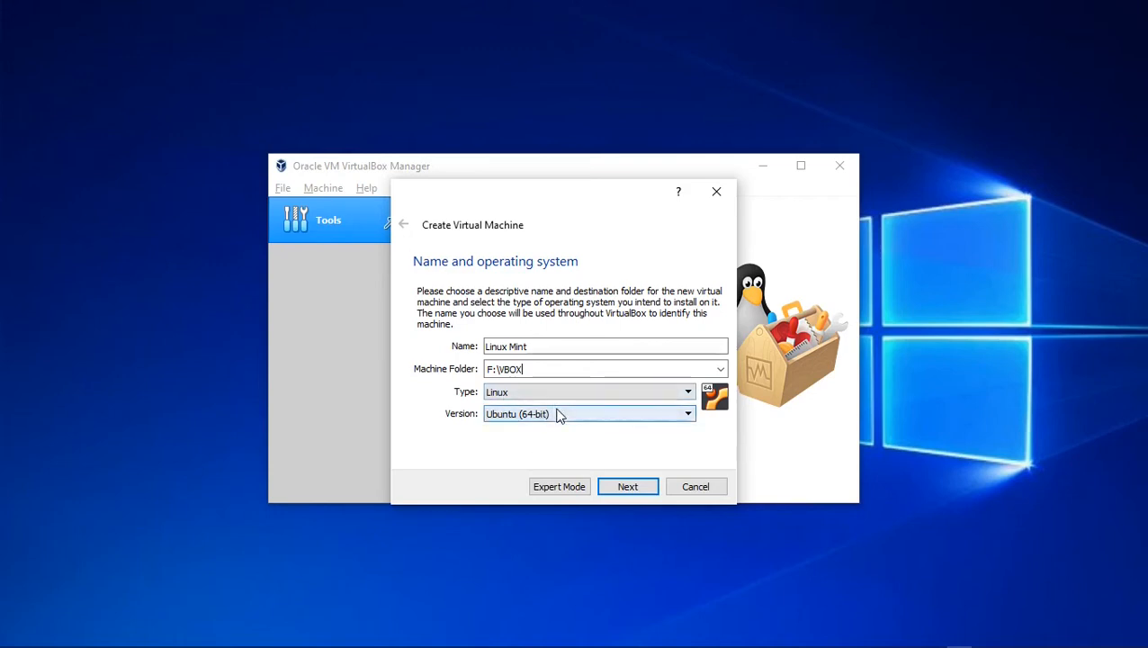
Step: Choose Ubuntu (64-bit) as the Linux version and allocate 2048 MB of memory to the virtual machine
click(558, 414)
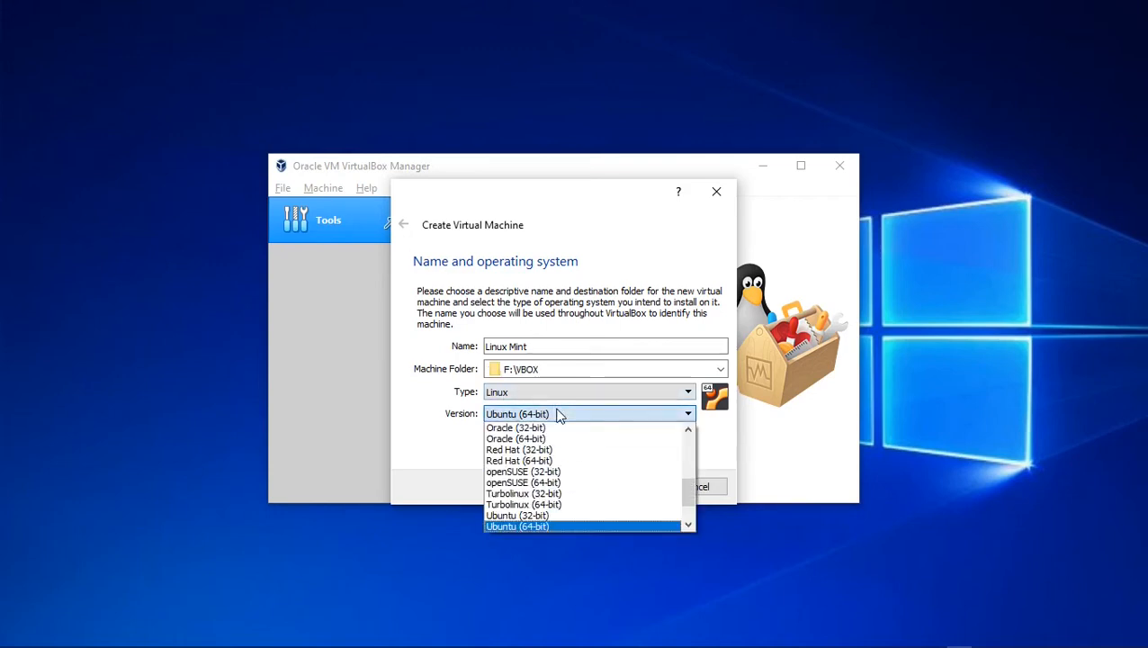
click(543, 528)
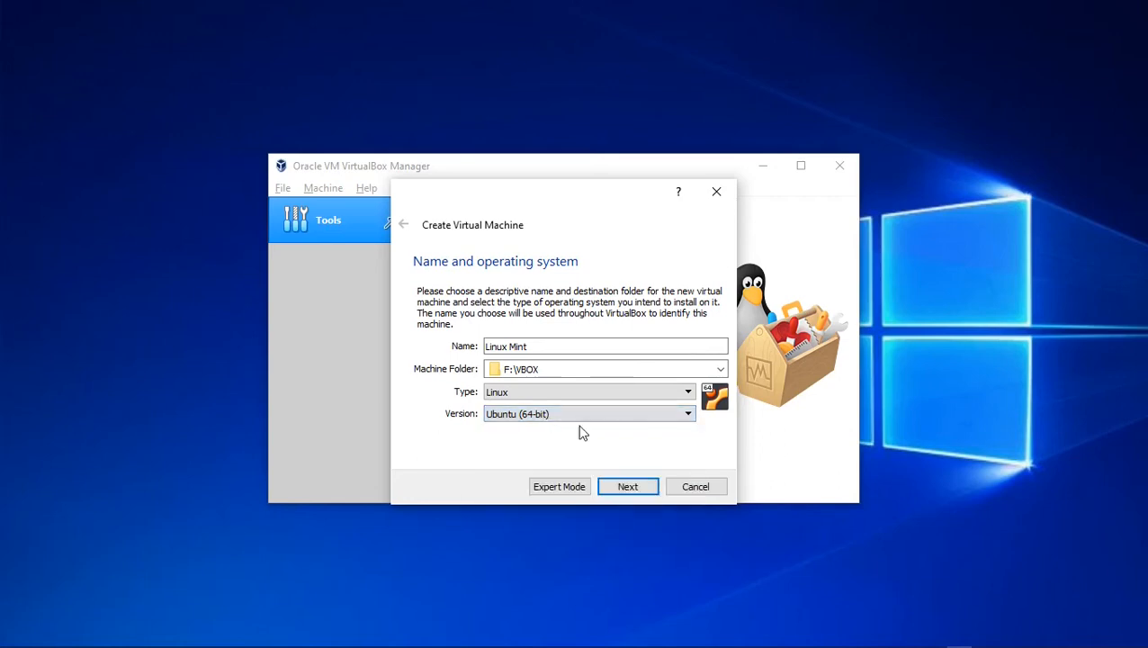
click(621, 488)
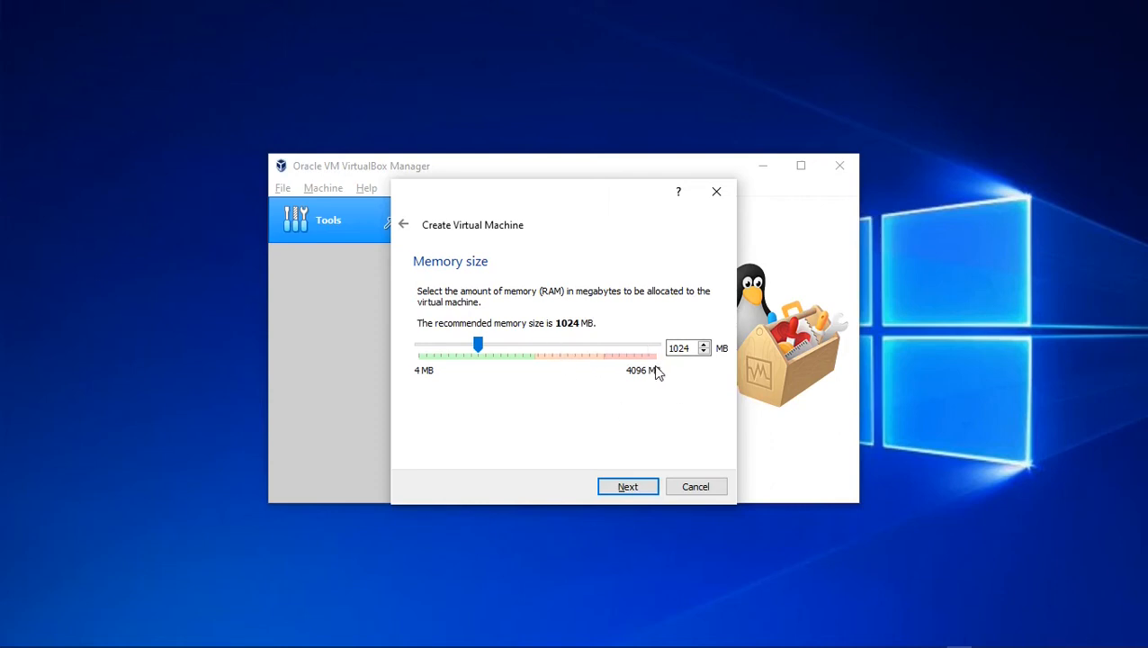
double_click(676, 347)
text(2048)
click(621, 489)
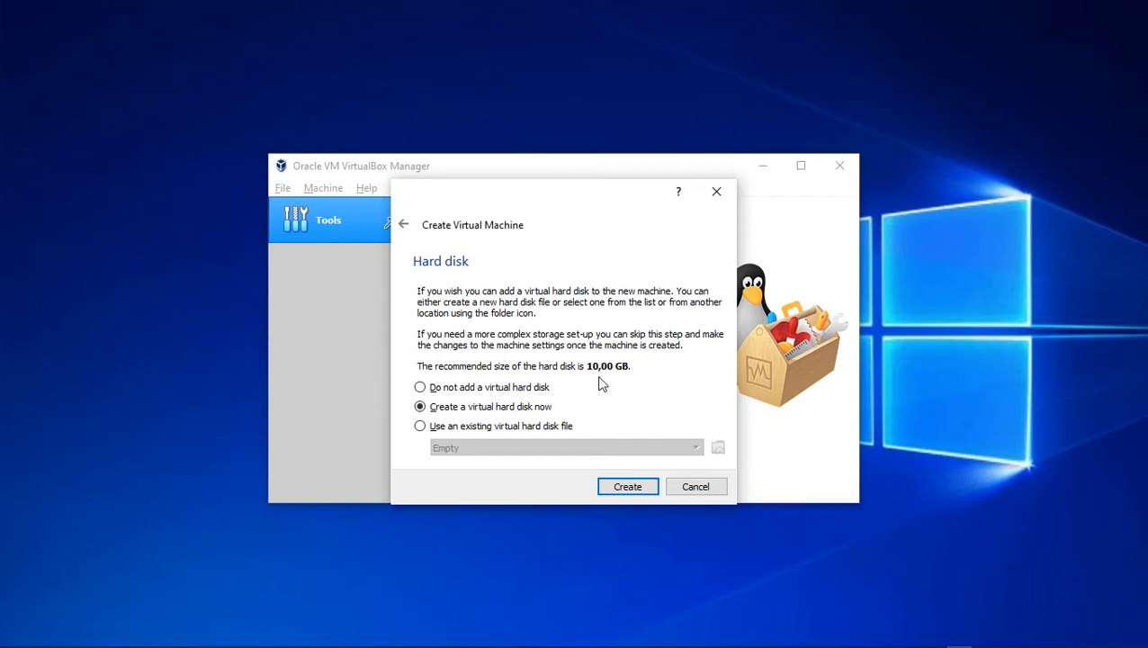
Step: Create a new dynamically allocated VDI virtual hard disk of 15 GB for the Linux Mint machine
click(620, 487)
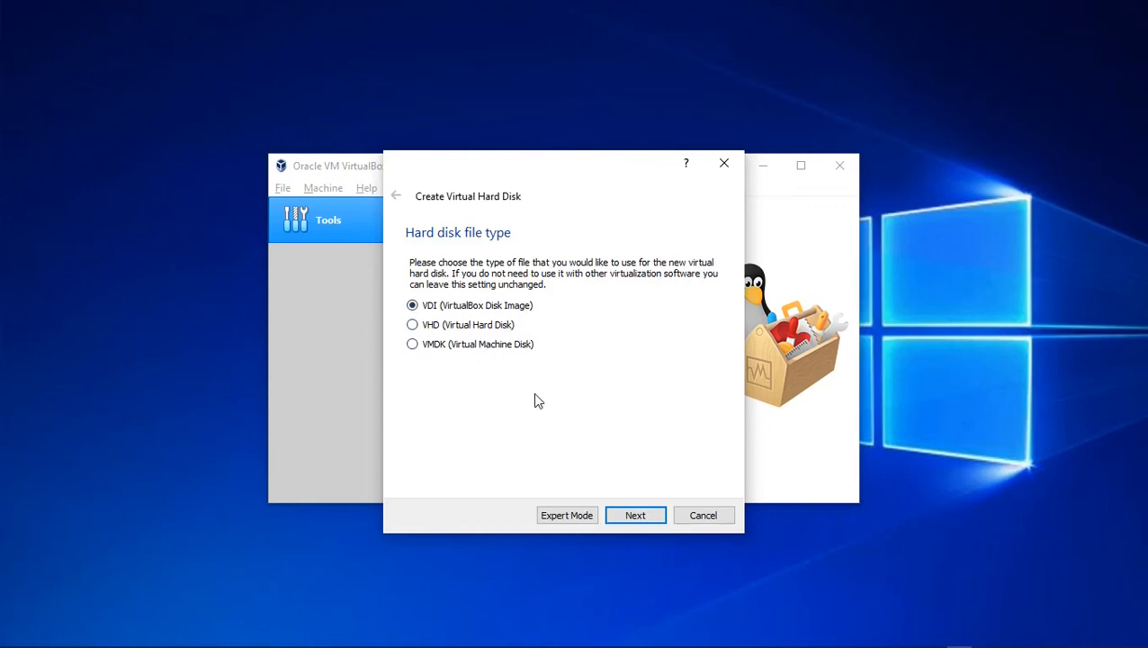
click(632, 522)
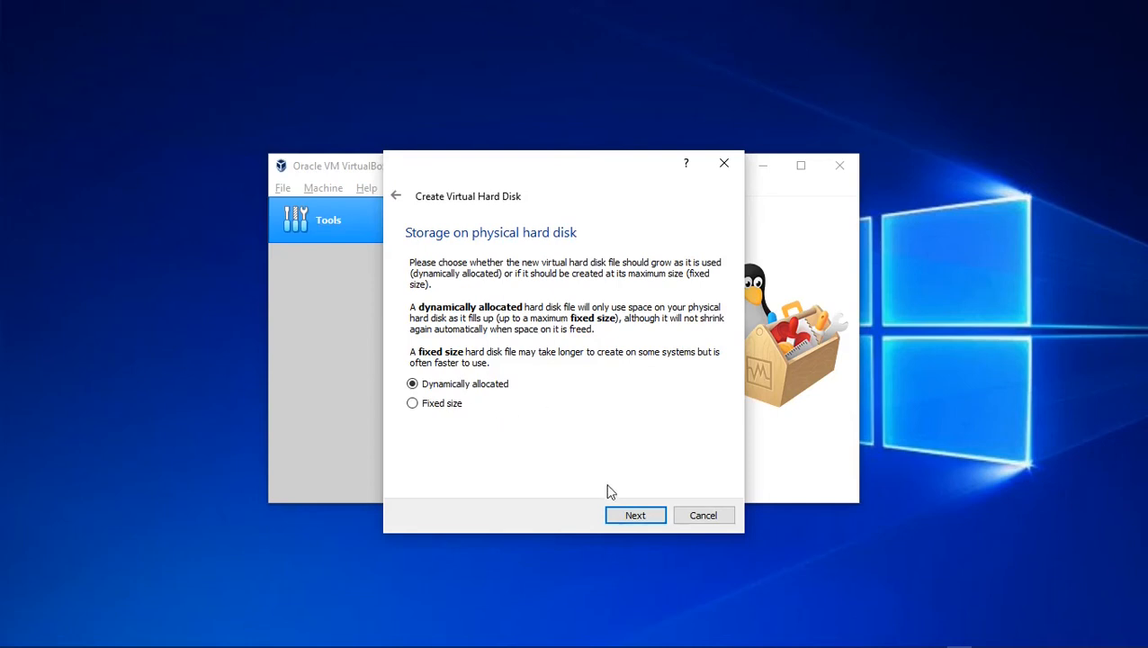
click(633, 517)
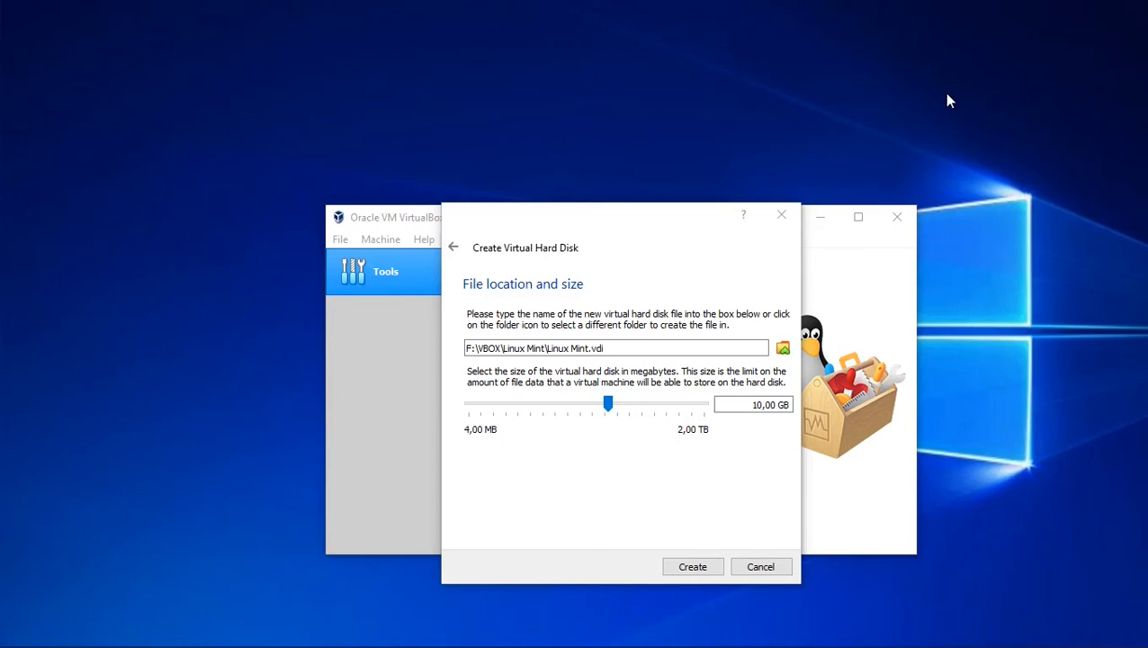
click(756, 405)
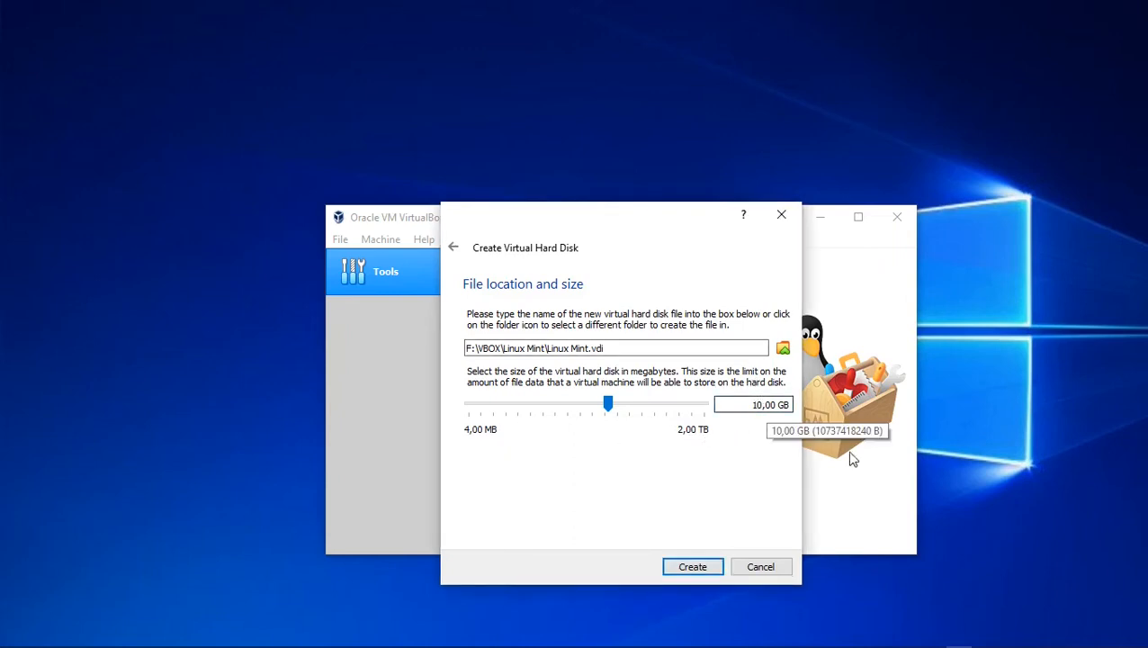
key(BackSpace)
text(5)
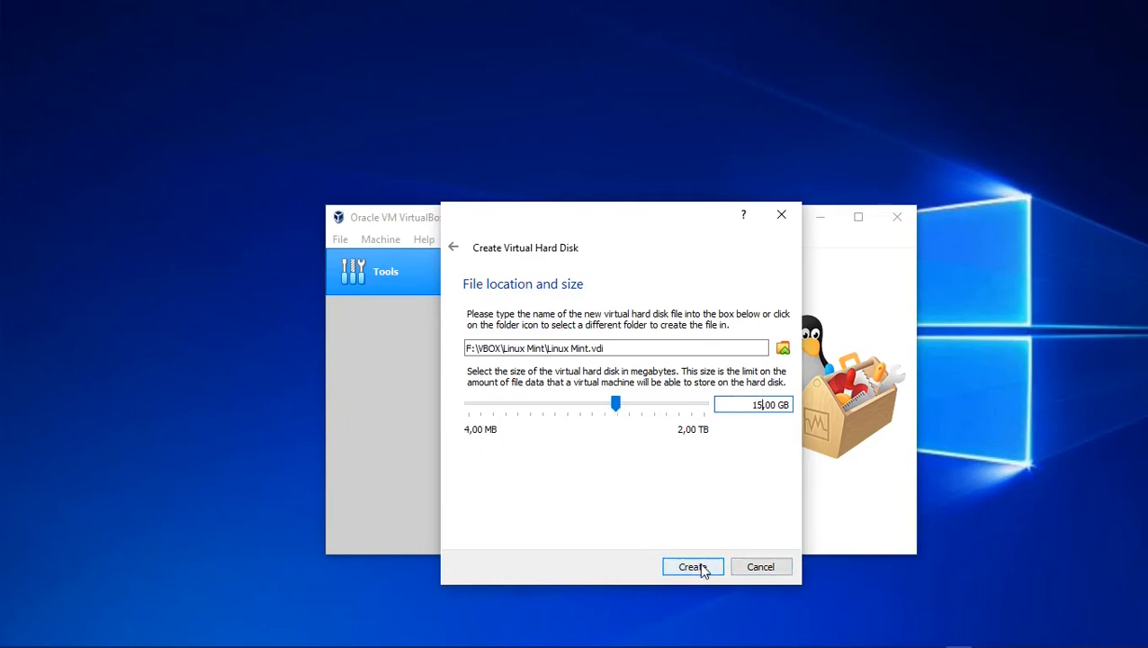
click(701, 567)
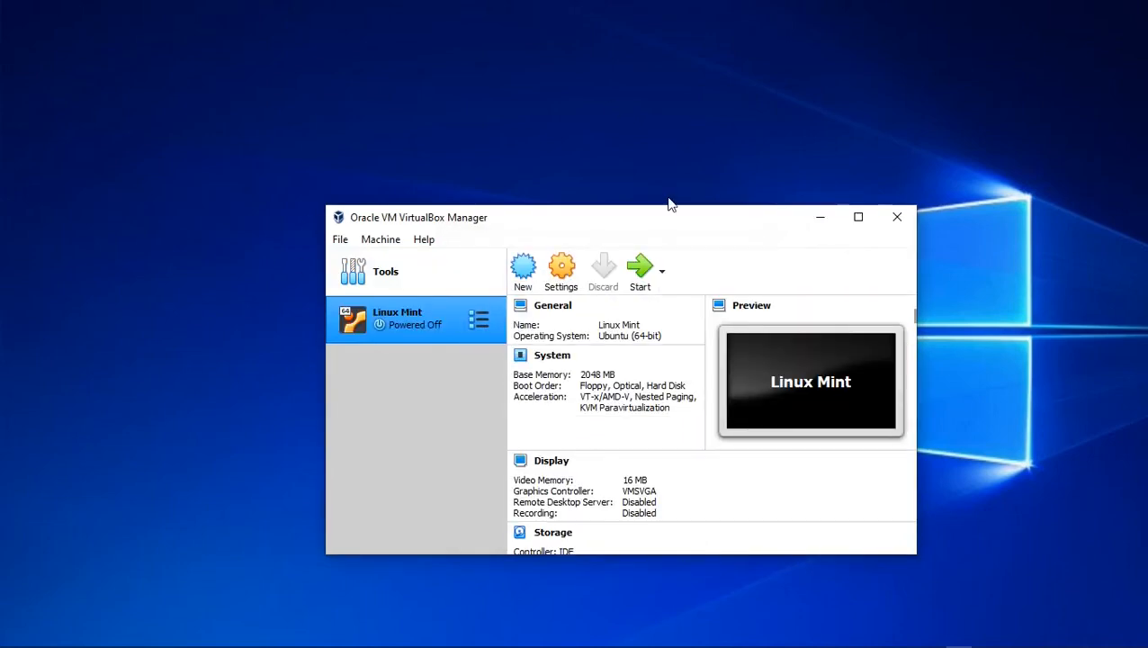
Step: Set the Linux Mint virtual machine's processor count to 2 in its system settings
drag(658, 219, 713, 169)
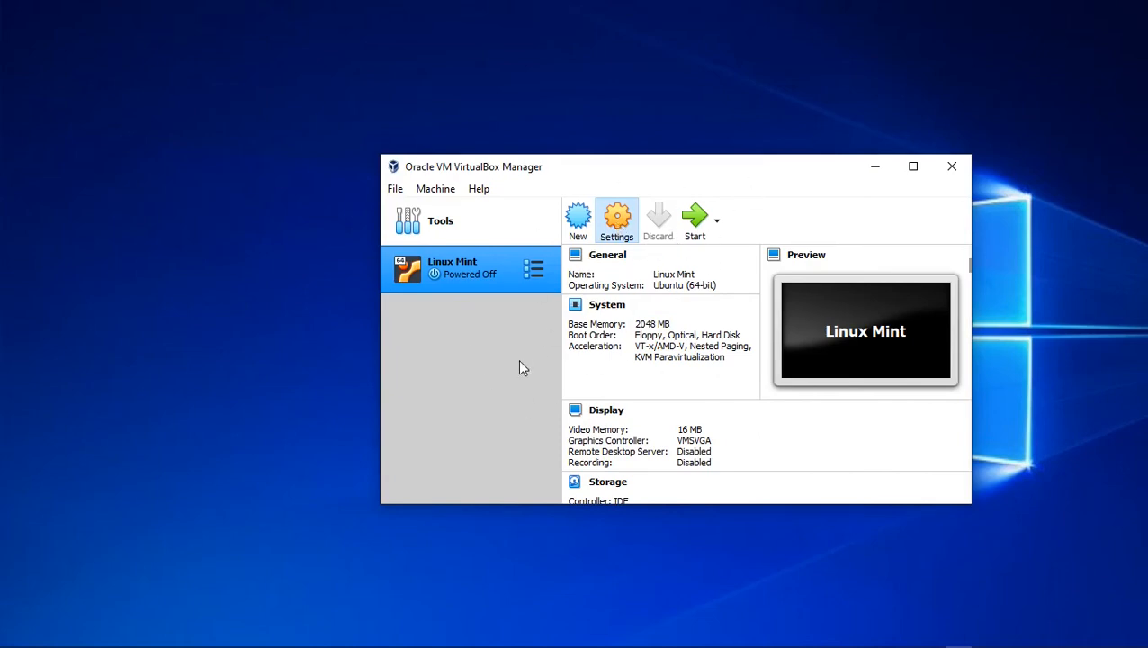
key(ctrl+s)
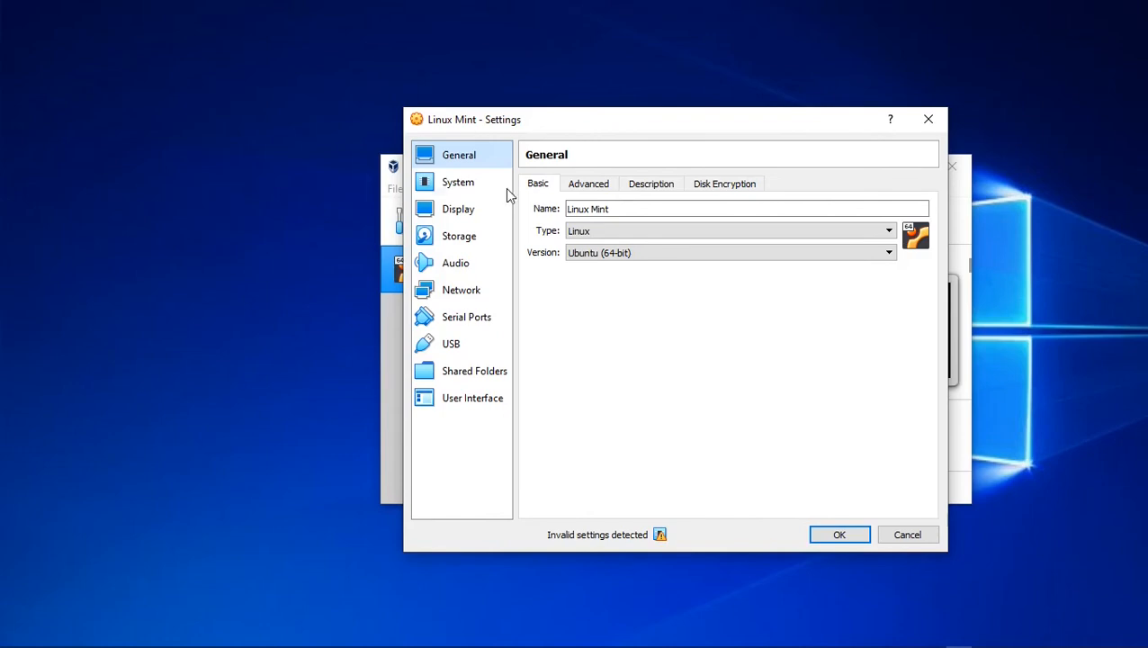
click(475, 186)
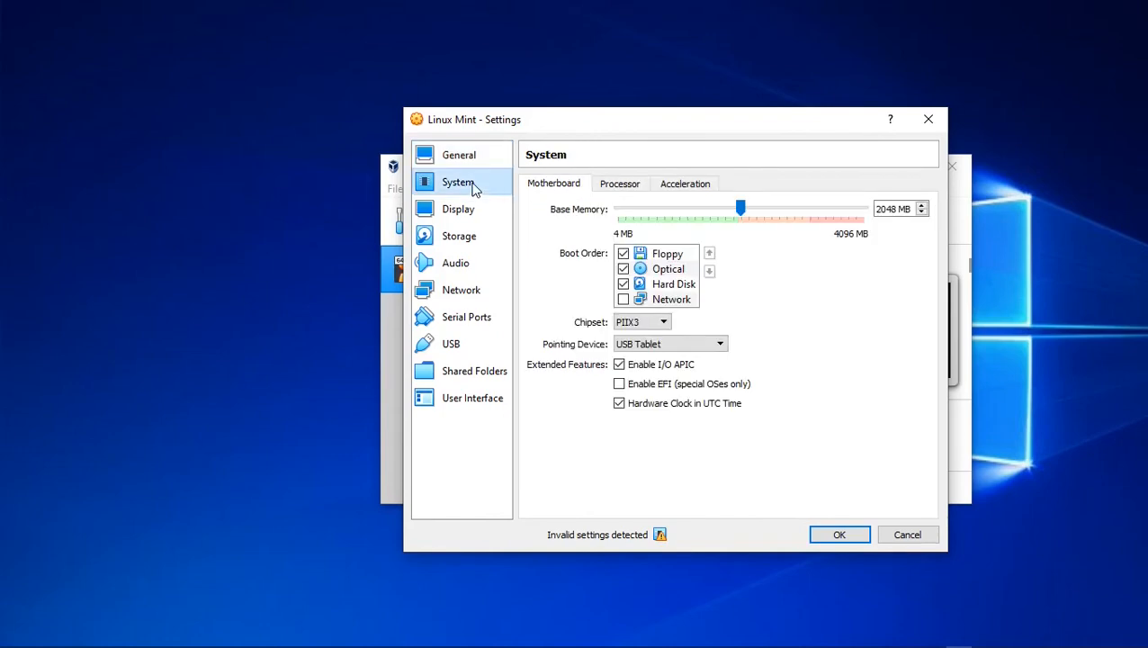
click(620, 185)
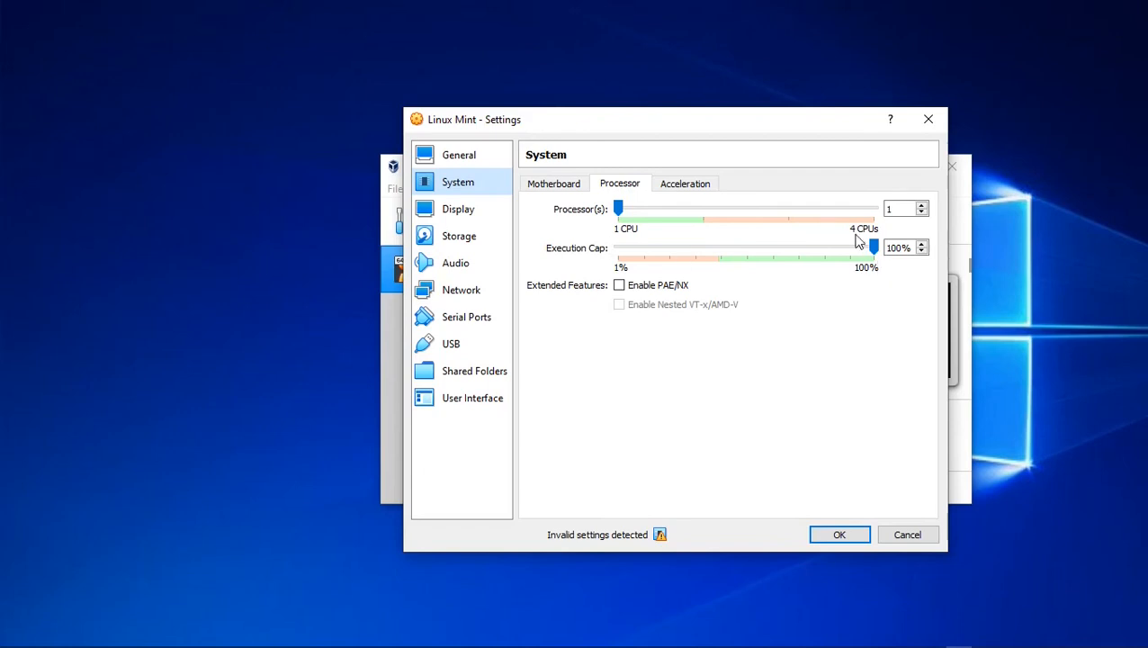
click(890, 210)
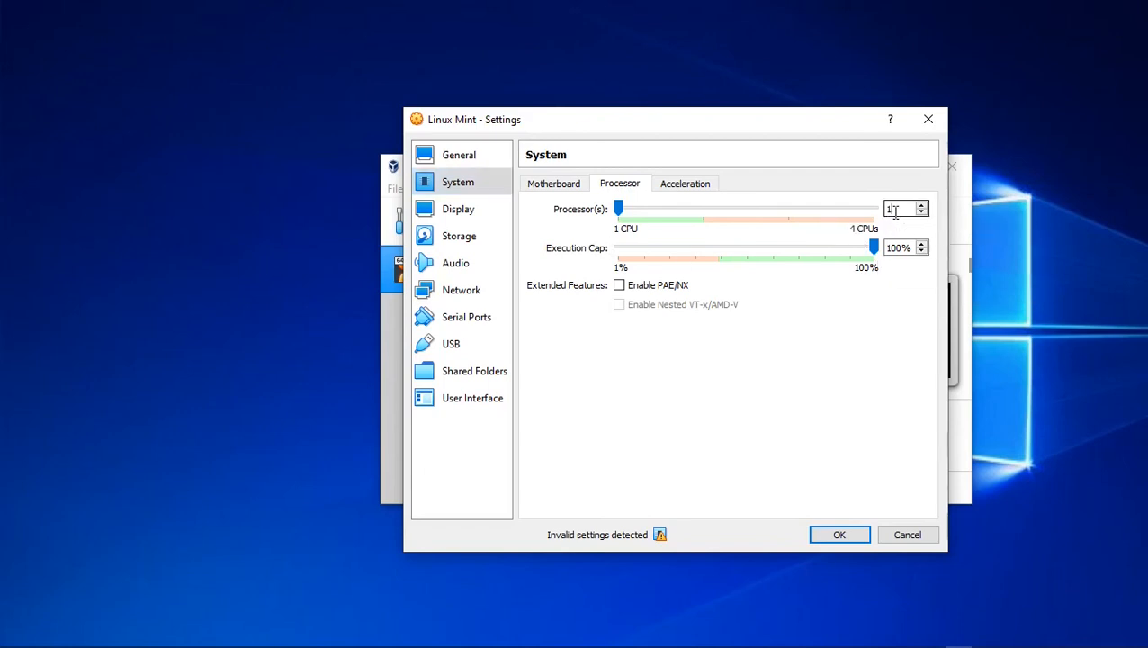
text(2)
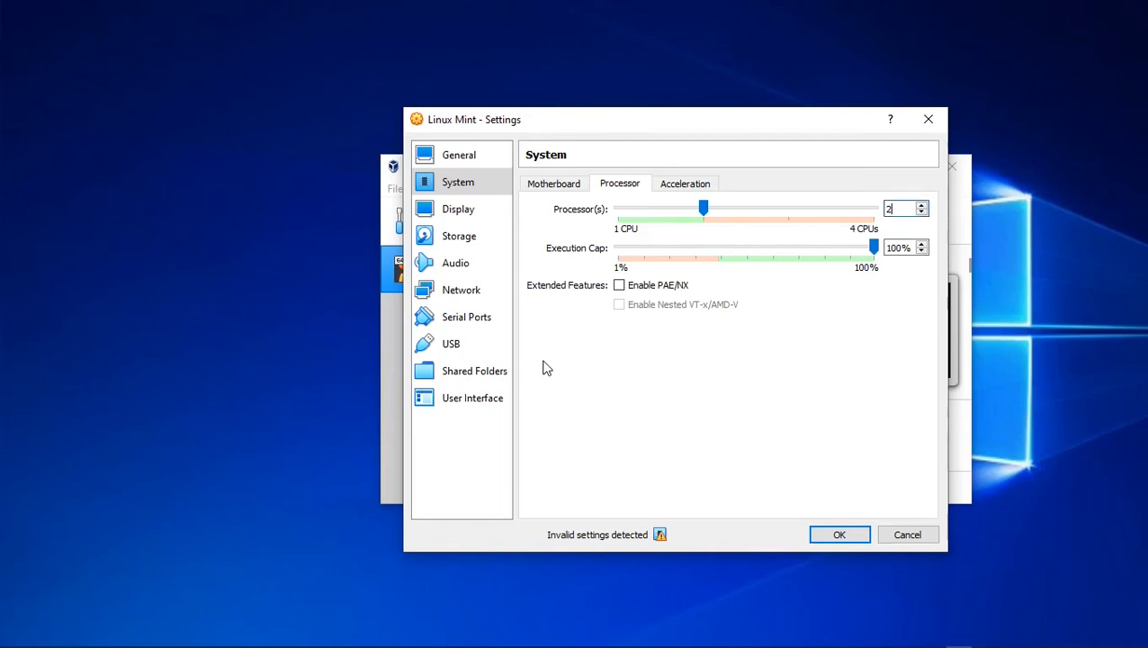
Step: Add linuxmint-20-cinnamon-64bit from USB Drive (F:) to the empty IDE optical drive and save the machine's settings
click(476, 300)
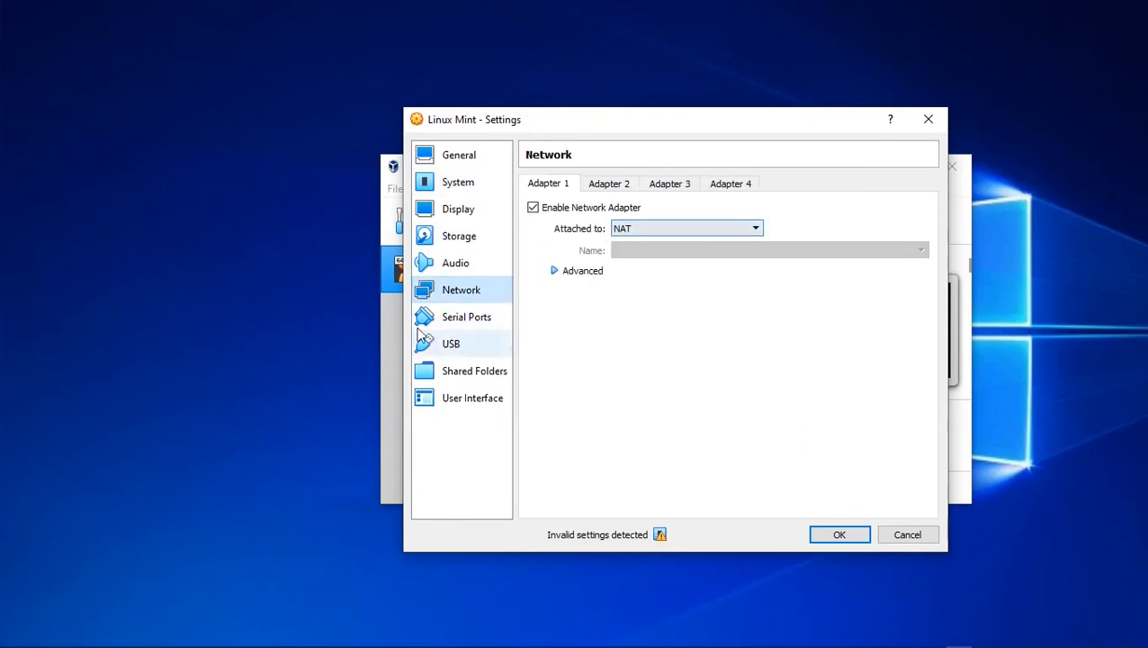
click(450, 241)
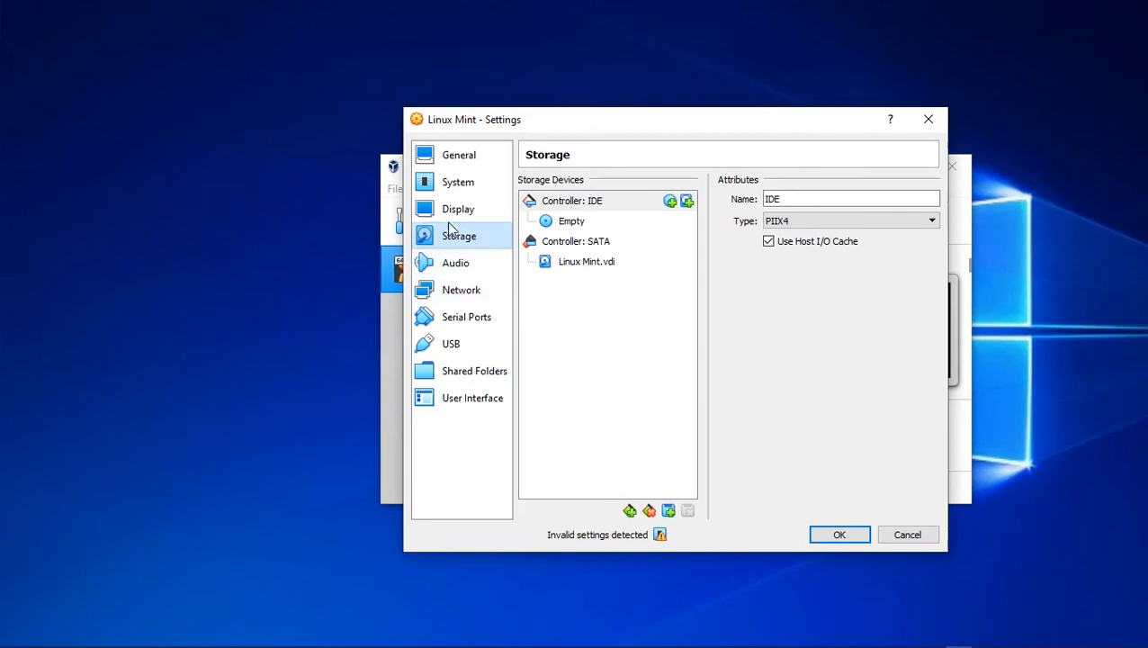
click(578, 223)
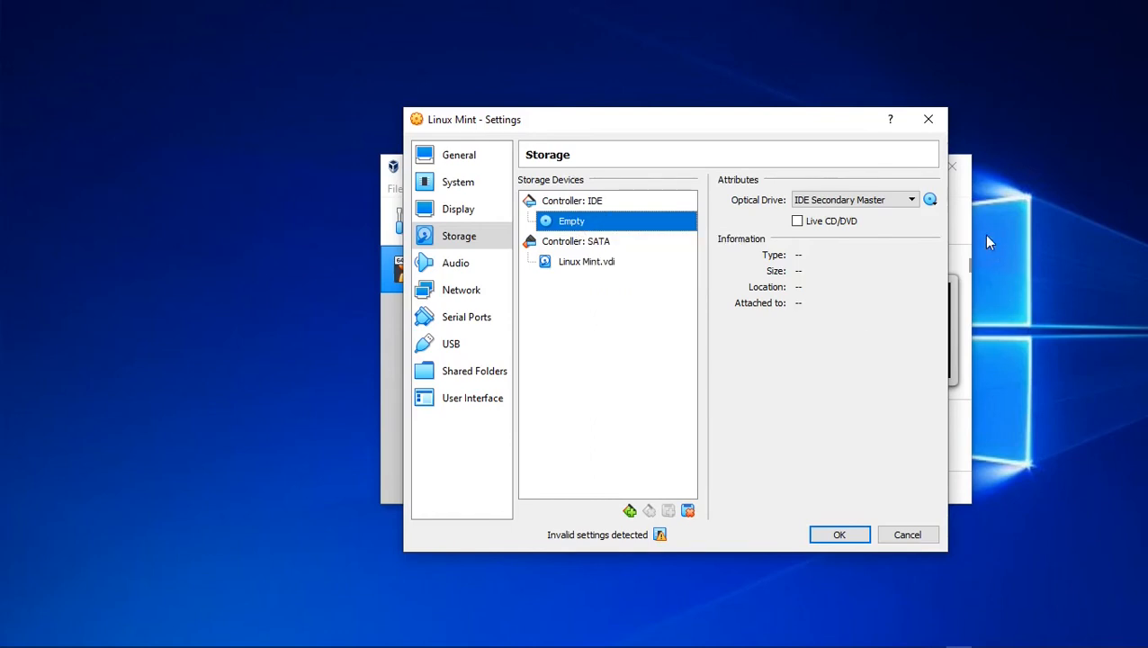
click(931, 201)
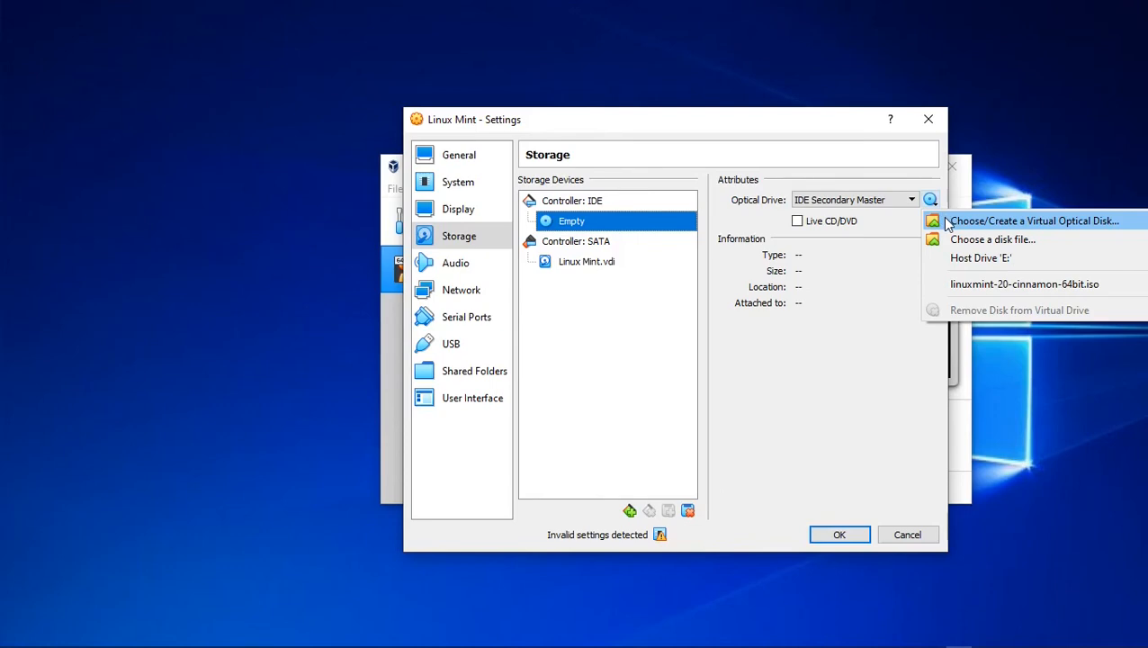
click(945, 220)
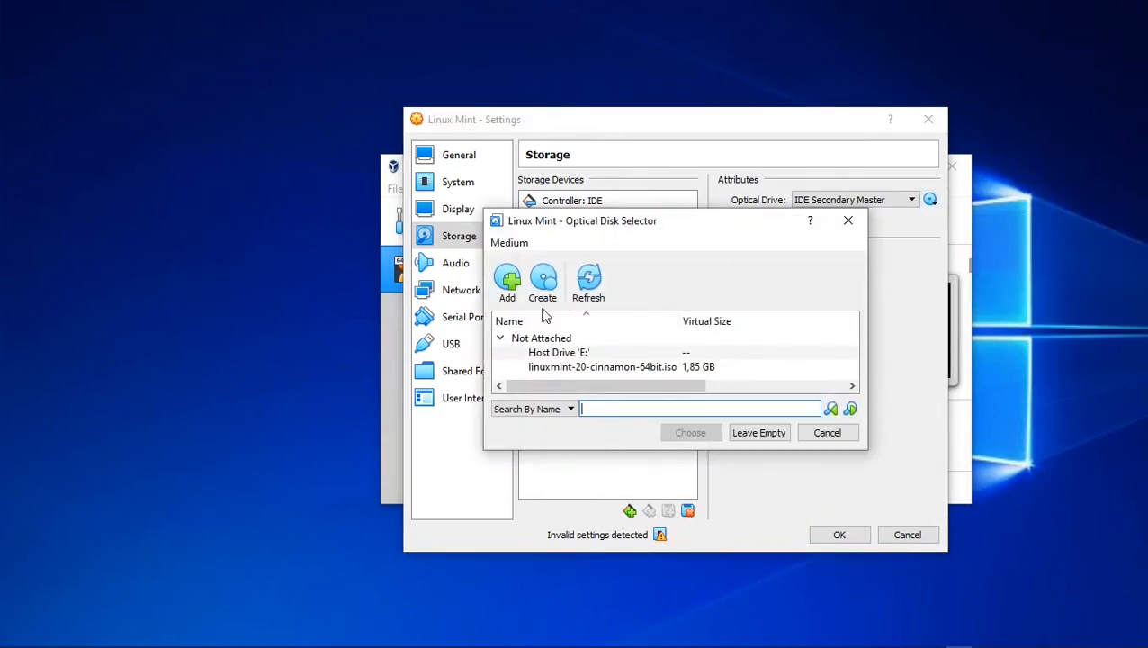
click(502, 295)
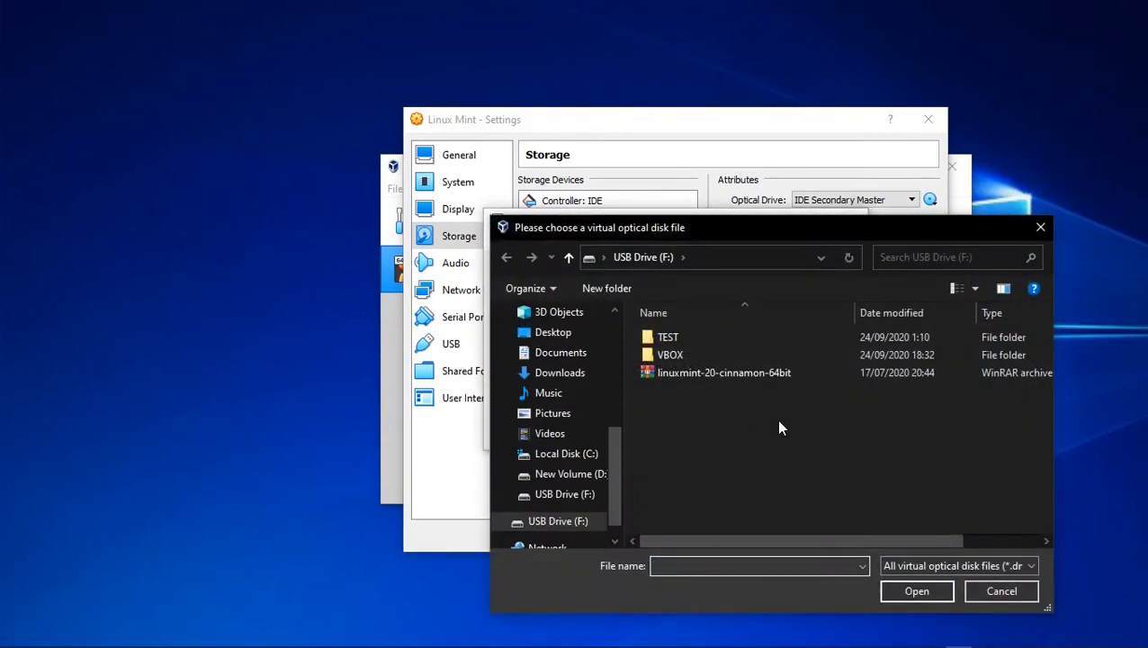
click(697, 374)
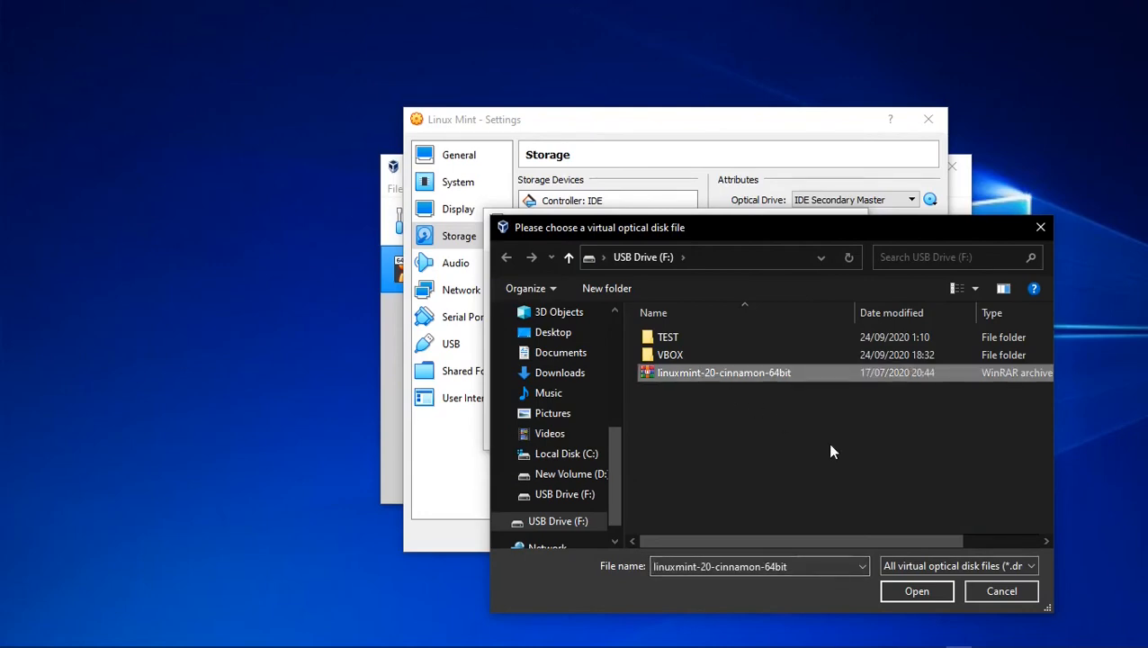
click(919, 589)
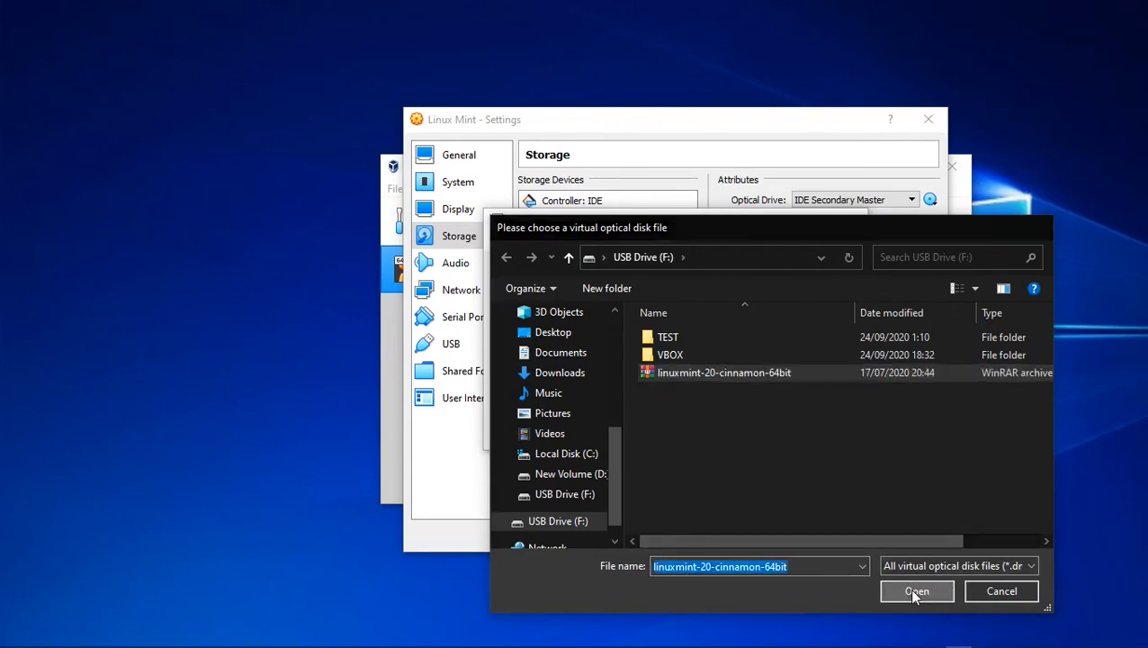
click(676, 434)
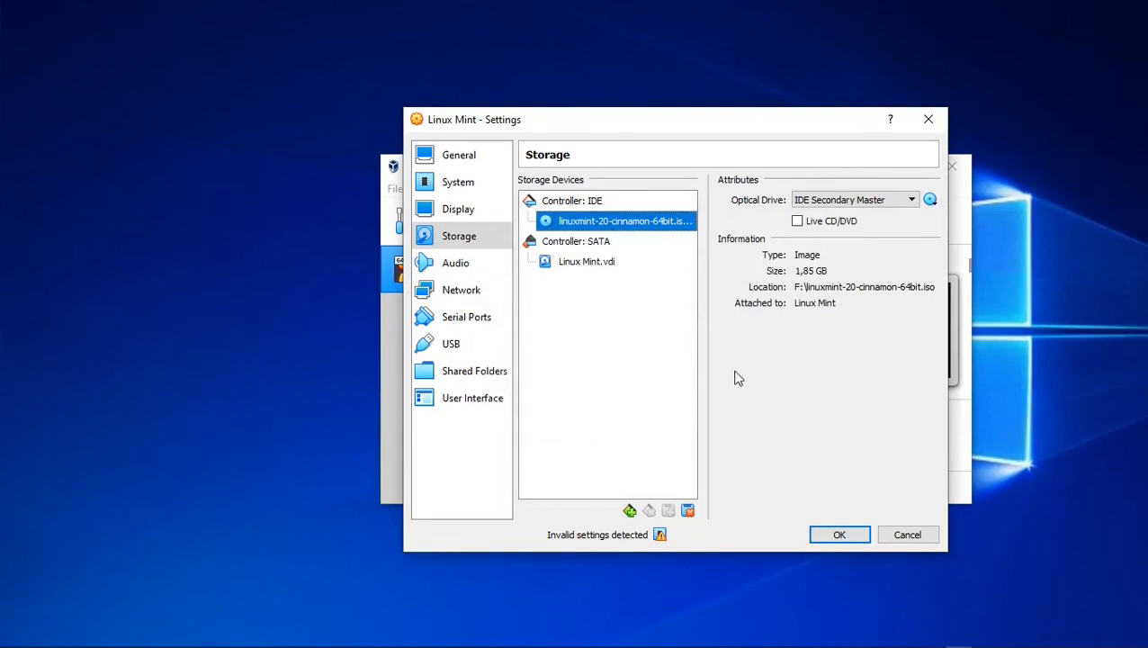
click(825, 534)
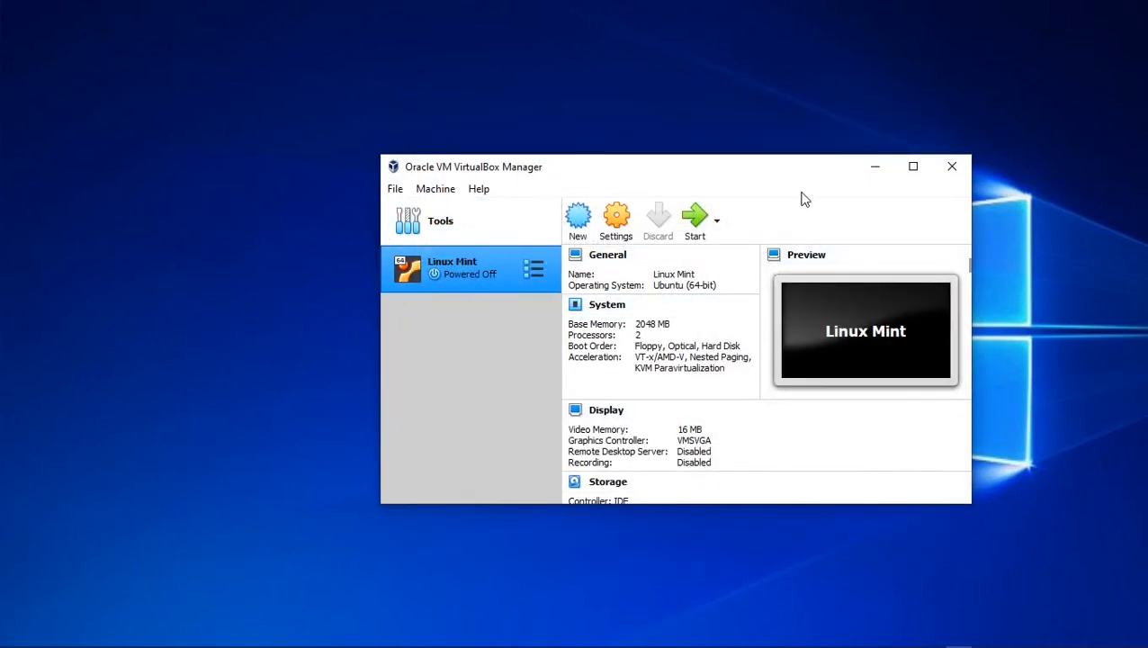
Step: Start the Linux Mint virtual machine with linuxmint-20-cinnamon-64bit.iso as its start-up disk
click(717, 222)
click(727, 256)
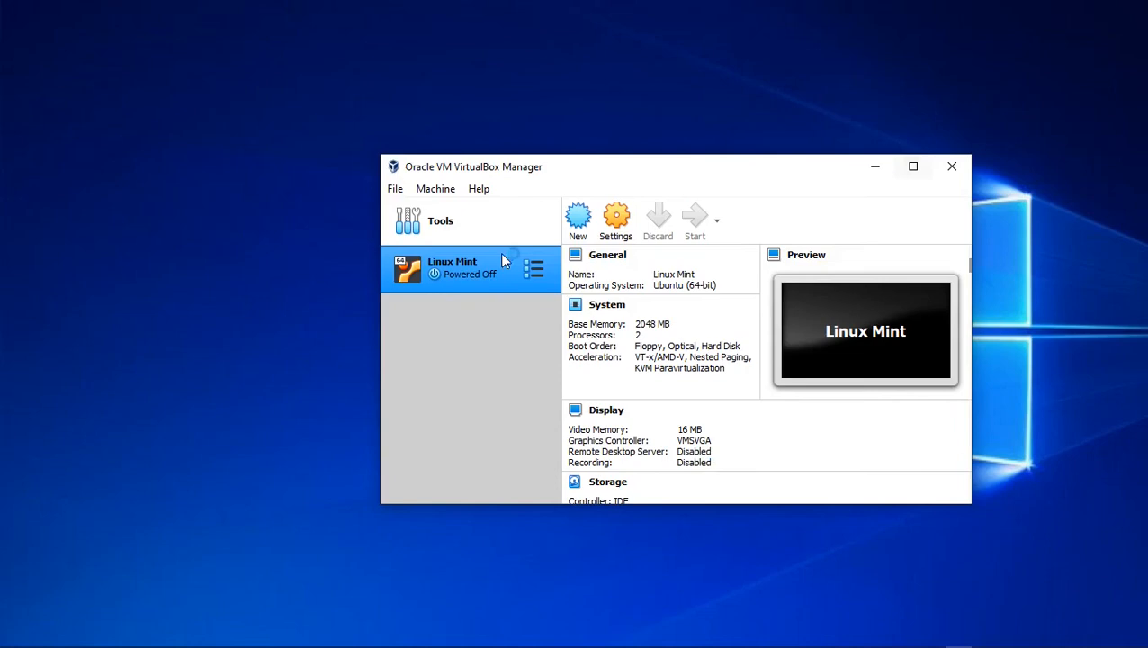
drag(708, 168, 565, 206)
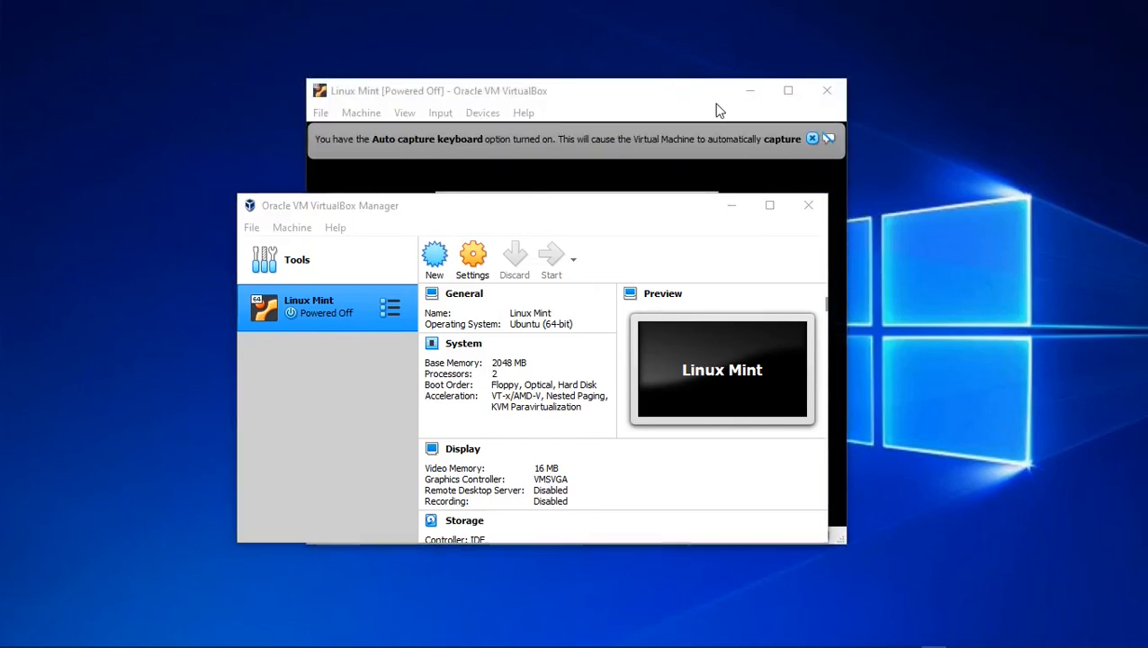
click(575, 407)
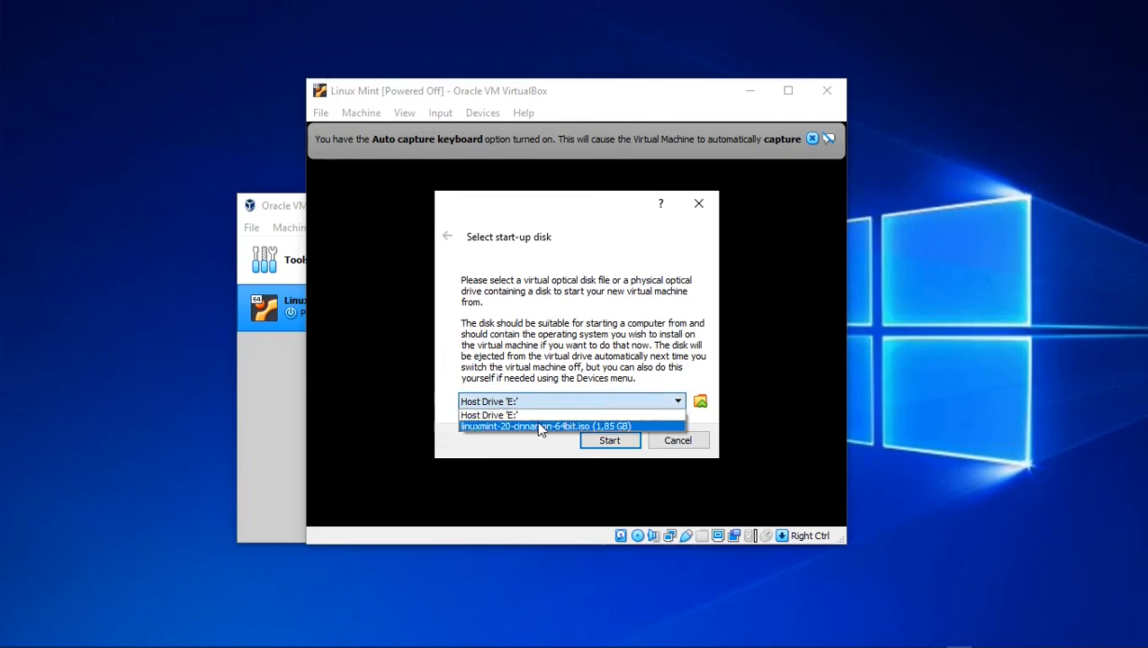
click(539, 427)
click(612, 443)
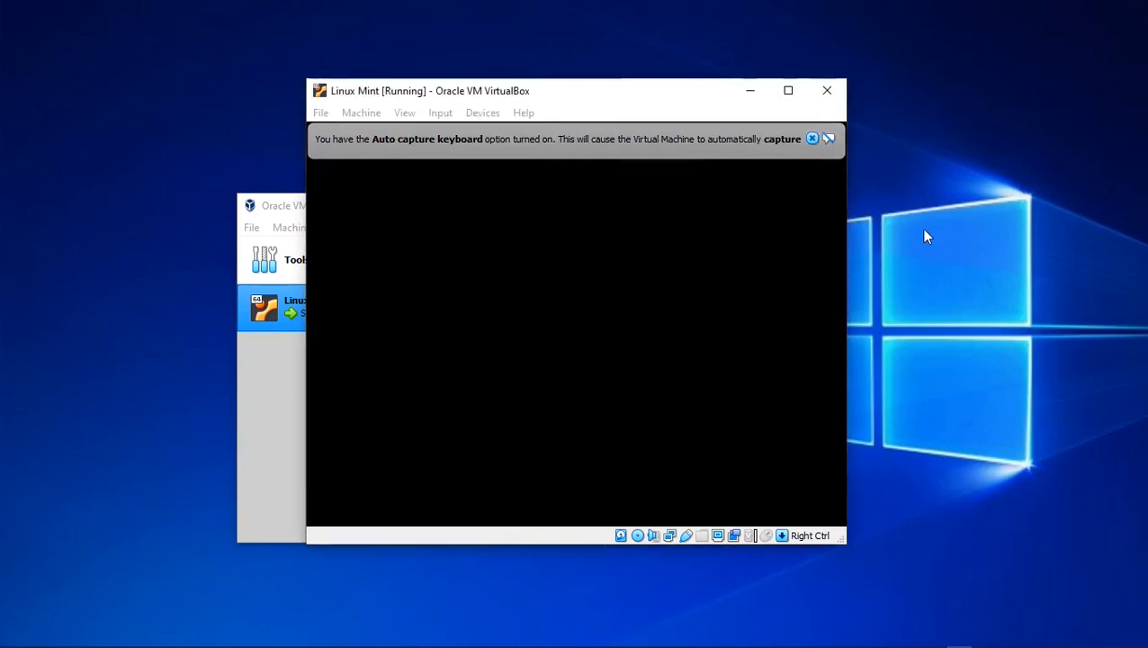
Step: Dismiss the keyboard capture notice and boot the virtual machine with the Start Linux Mint option
click(812, 139)
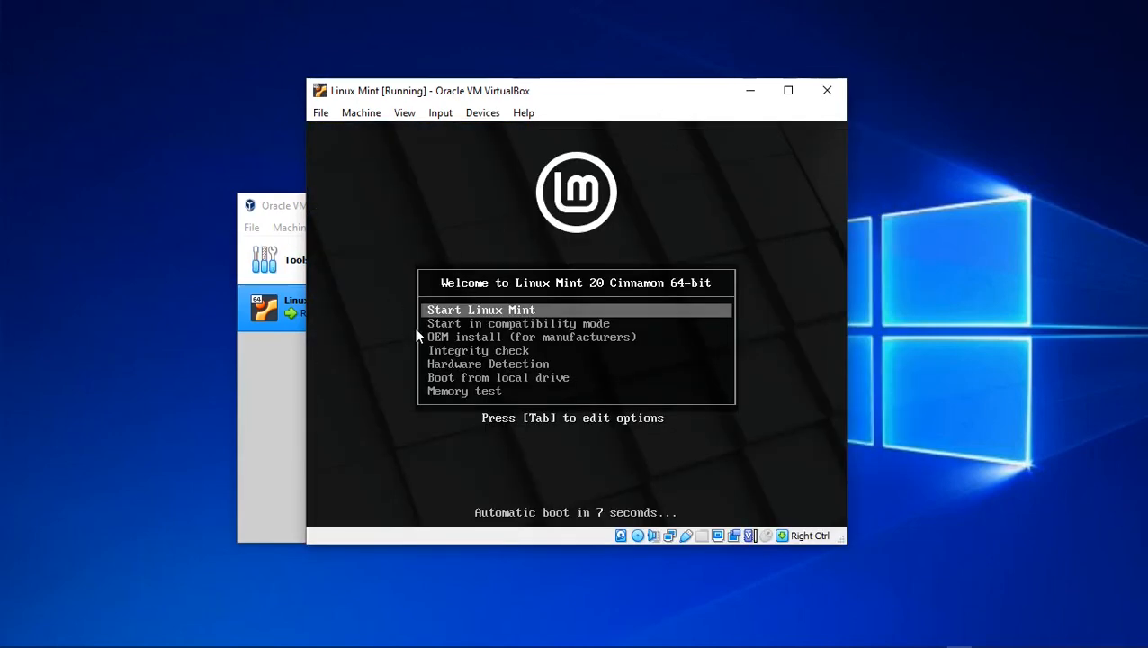
key(Down)
key(Up)
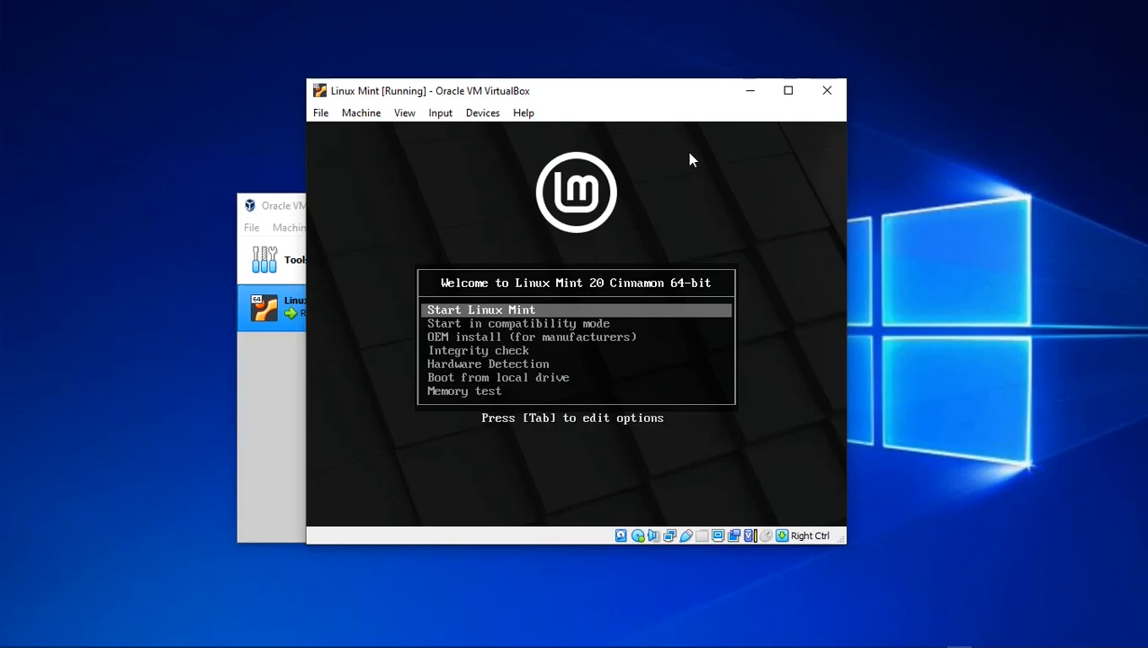
key(Return)
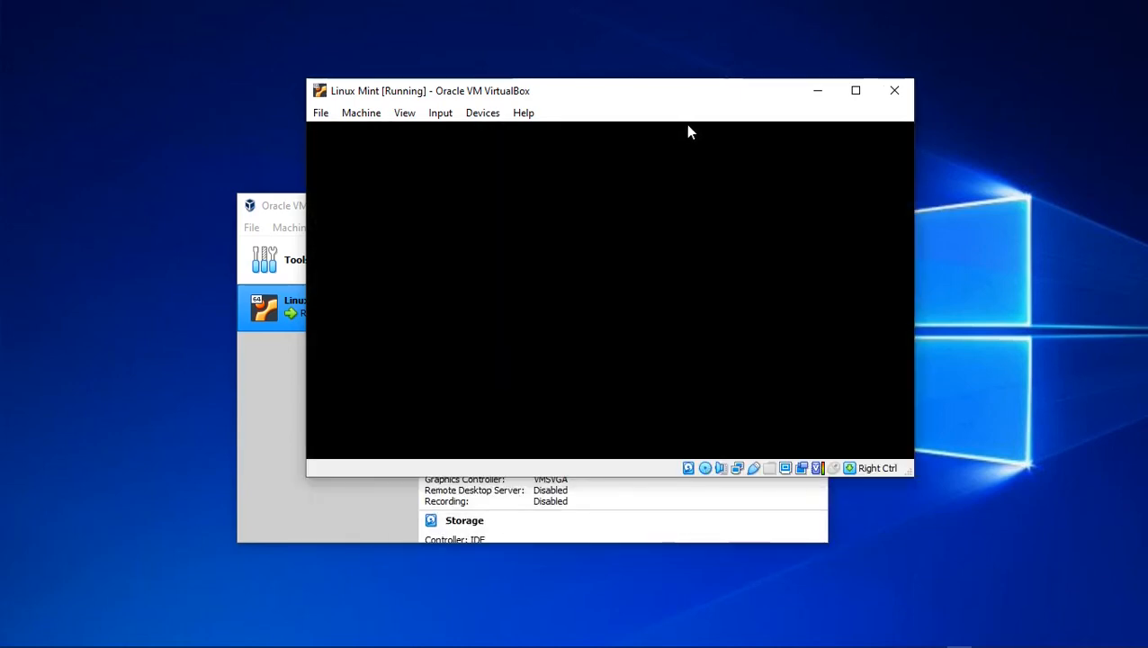
Step: Dismiss the mouse integration and network connection notices and reposition the virtual machine window so the desktop is accessible
mouse_move(1131, 643)
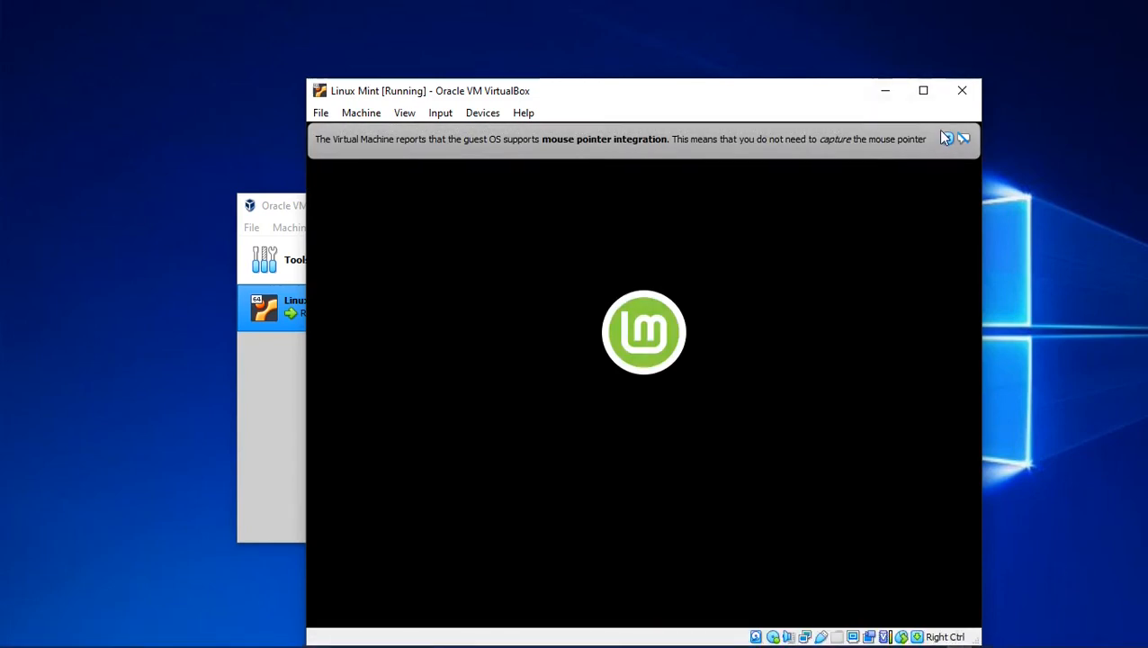
click(947, 138)
drag(689, 95, 657, 54)
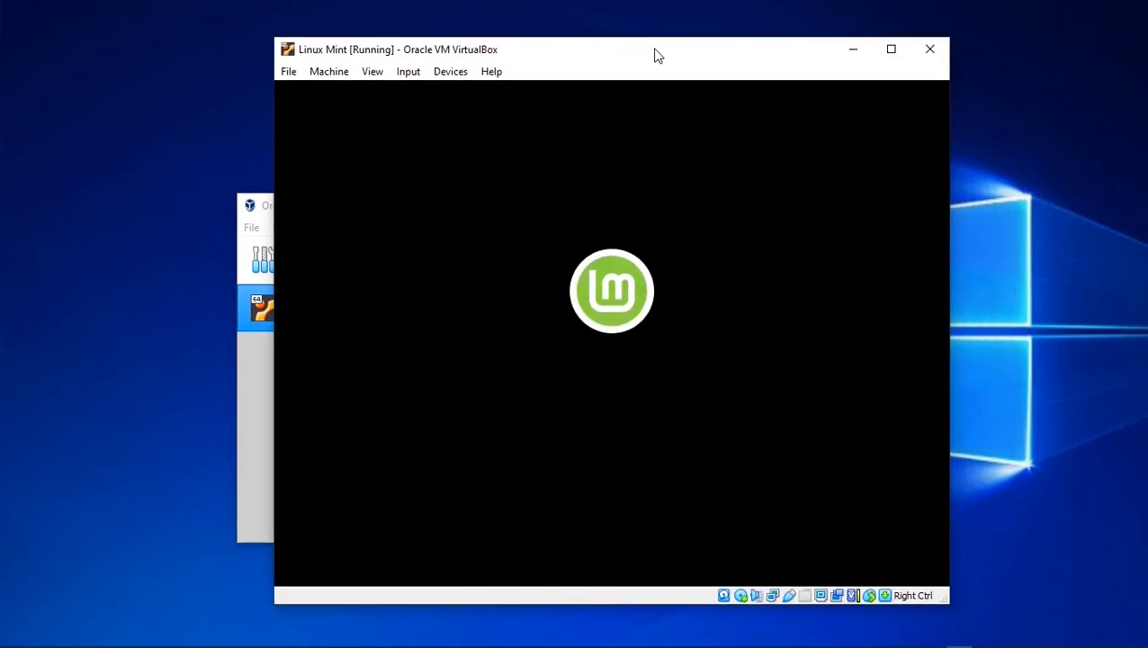
click(1098, 252)
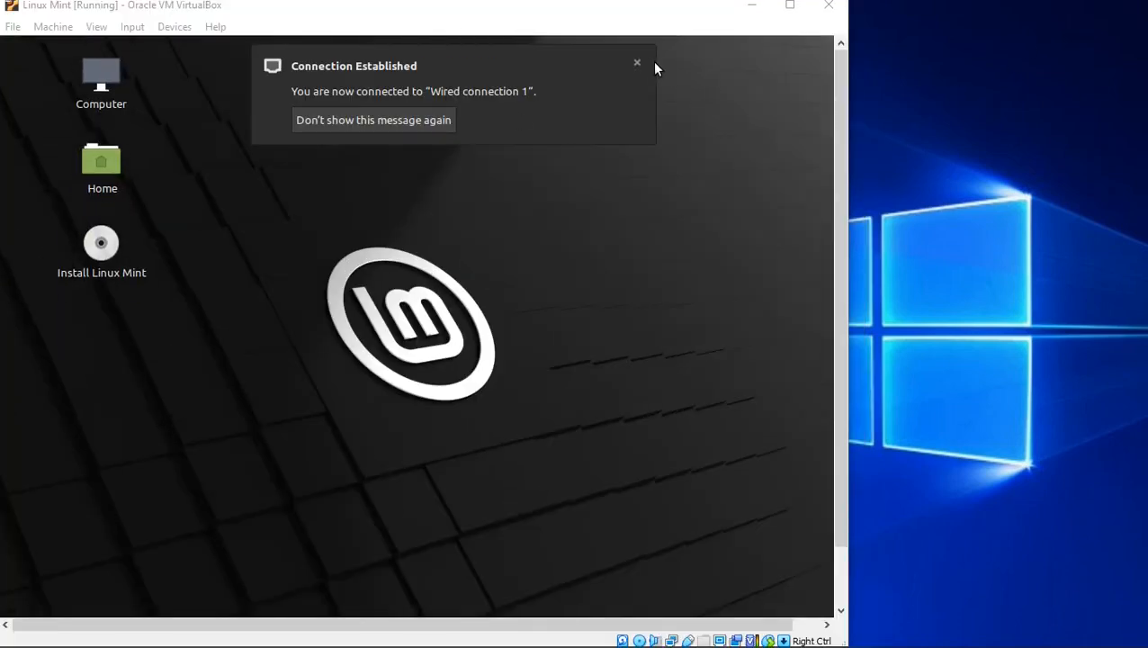
click(638, 64)
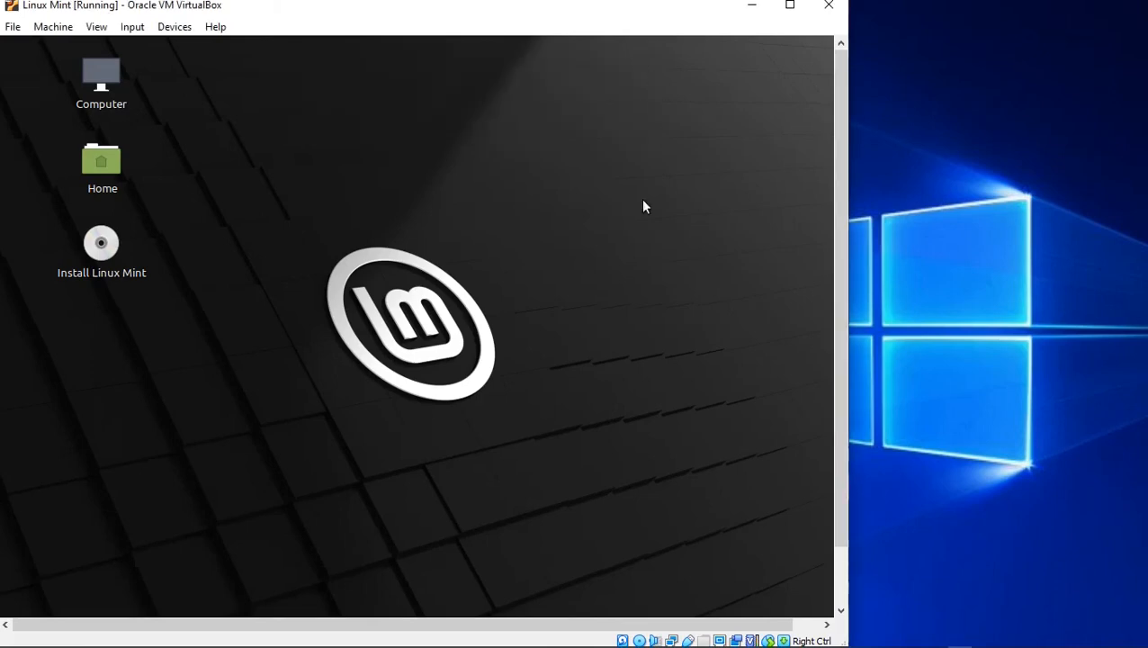
drag(652, 11, 743, 33)
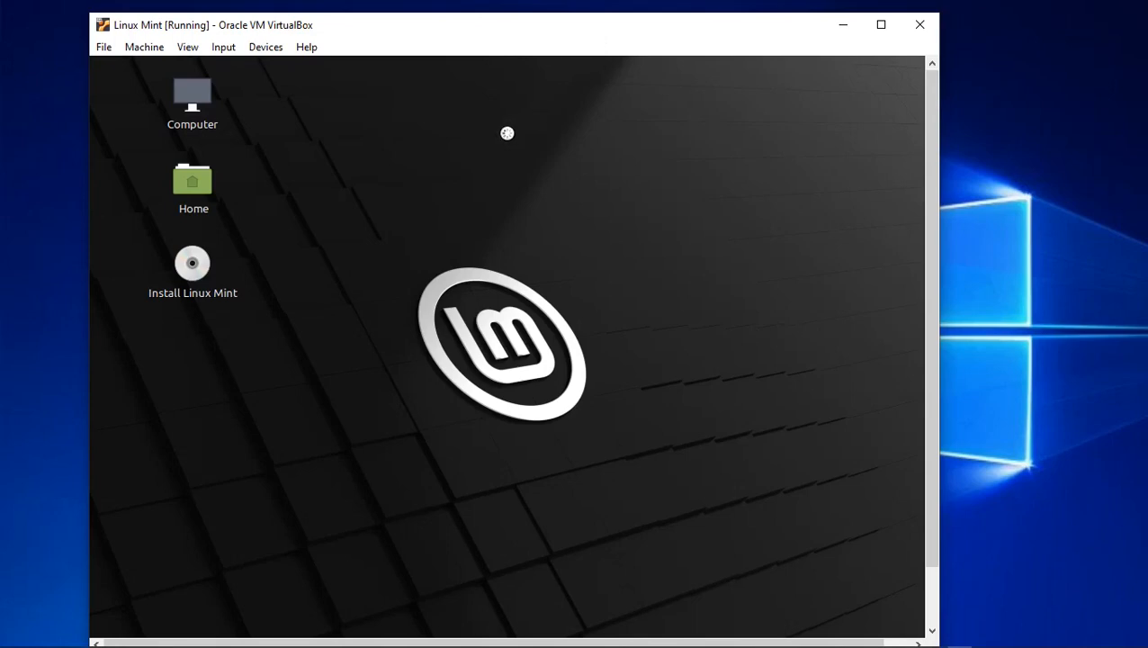
Step: Switch the virtual machine display to Scale mode and maximize its window
click(187, 49)
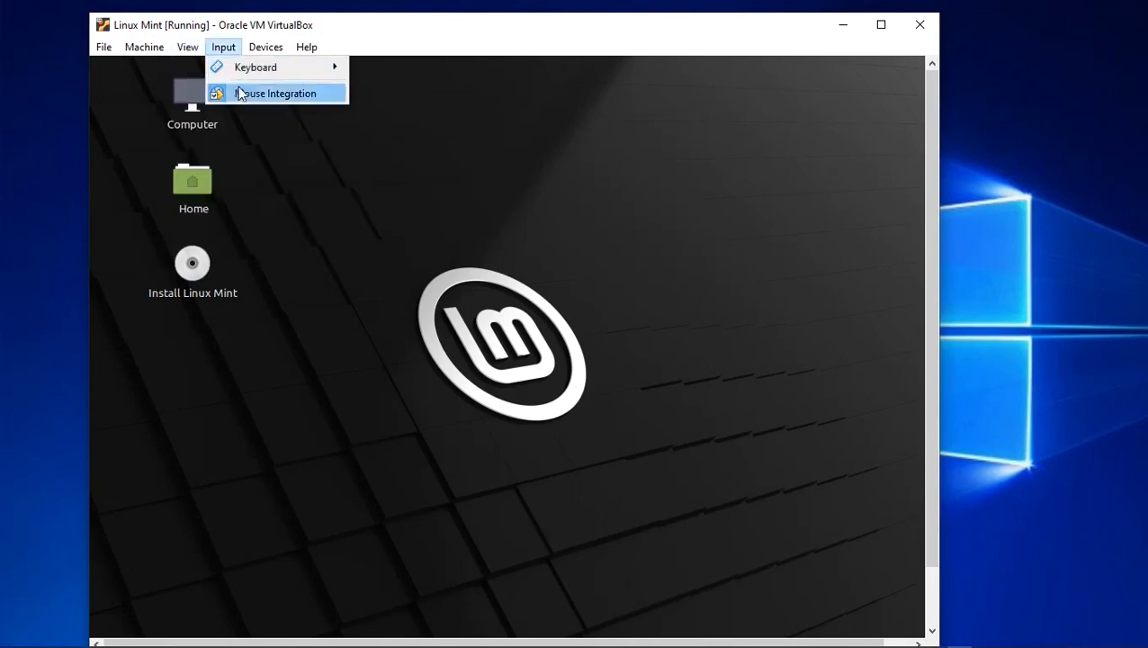
click(213, 106)
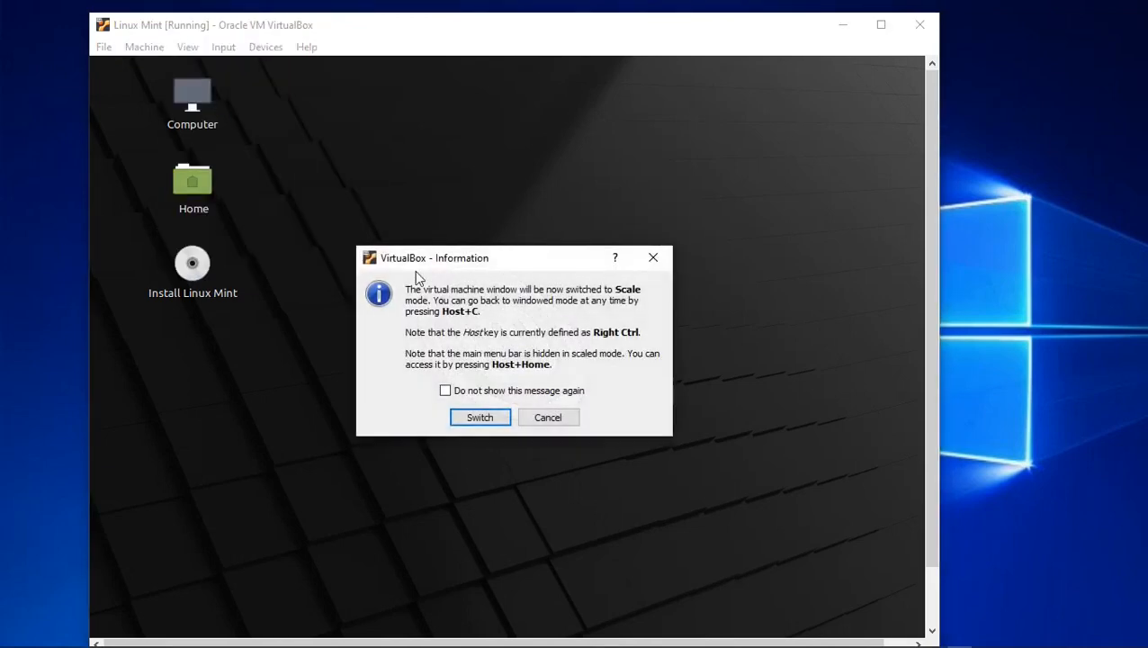
click(477, 417)
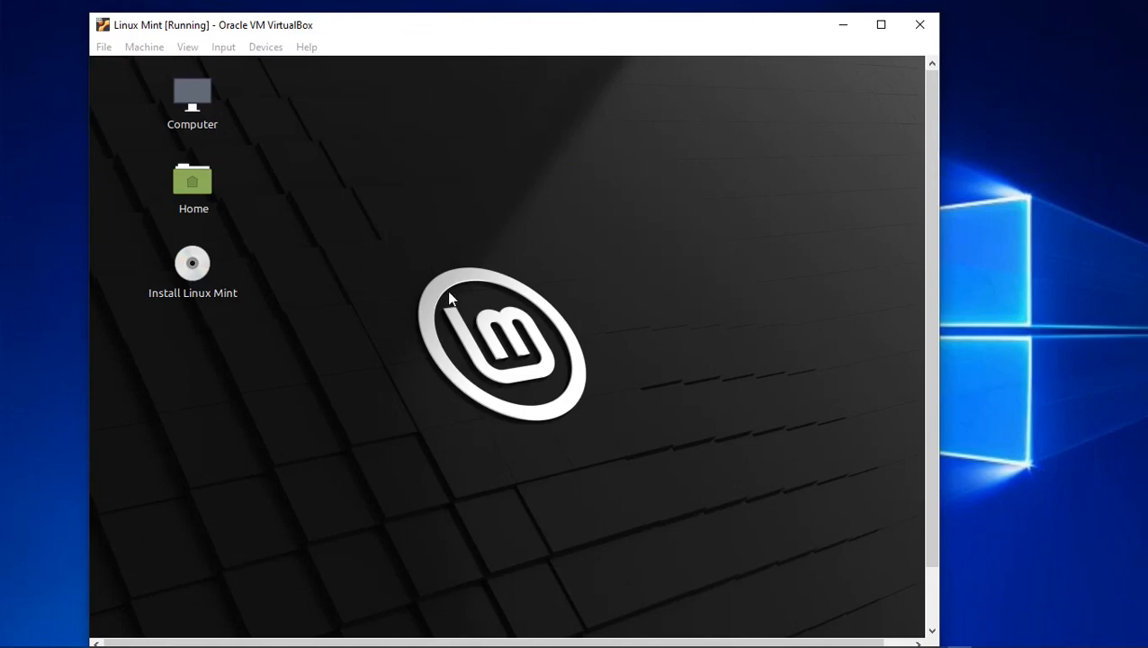
key(ctrl+f)
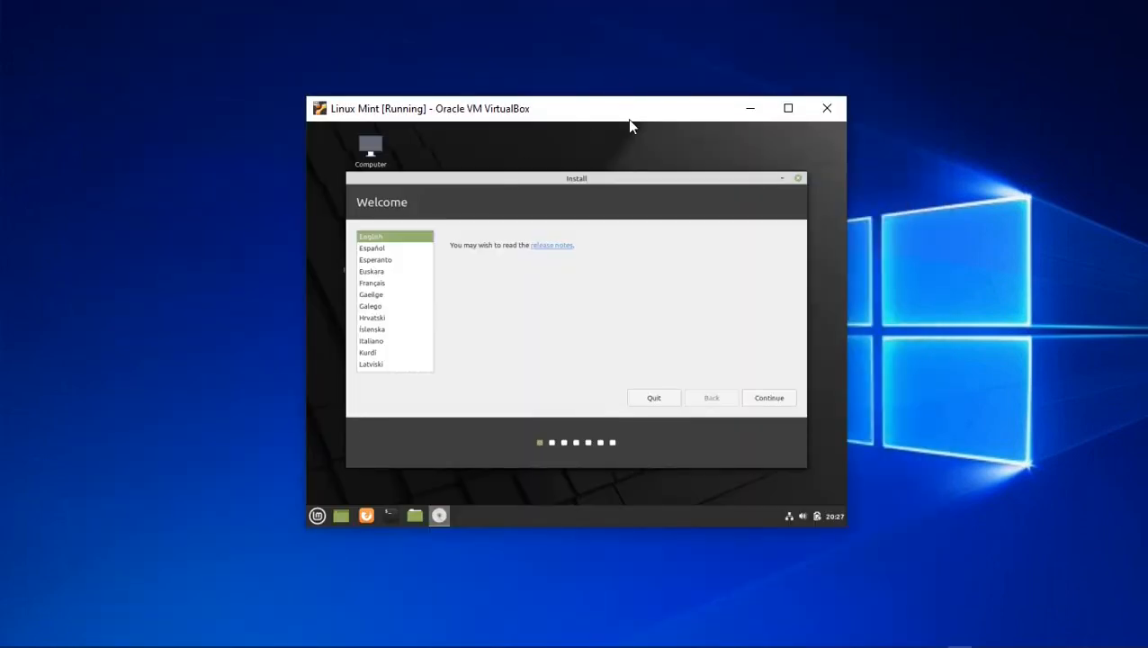
click(792, 108)
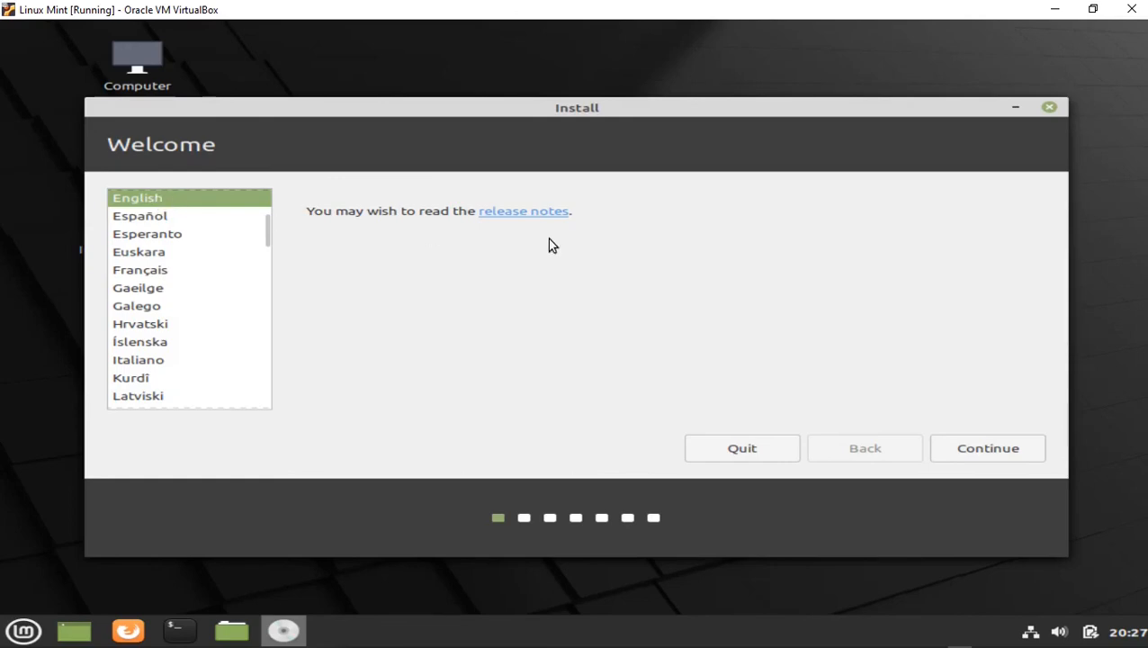
Step: Accept English as the installer language and English (US) as the keyboard layout
click(982, 459)
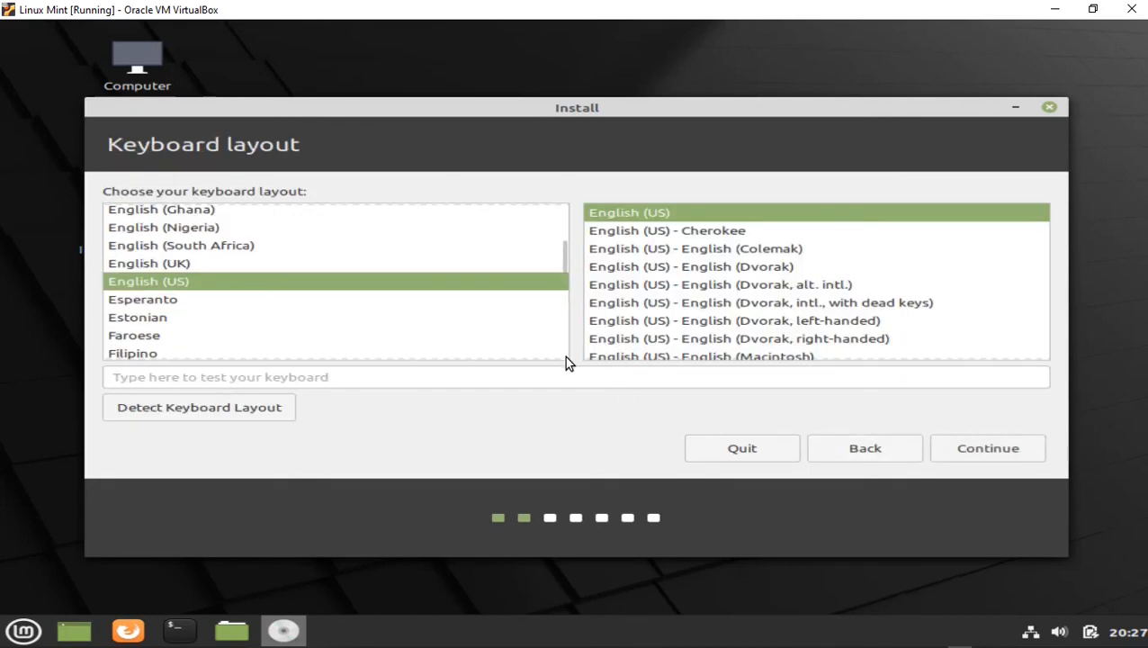
click(982, 455)
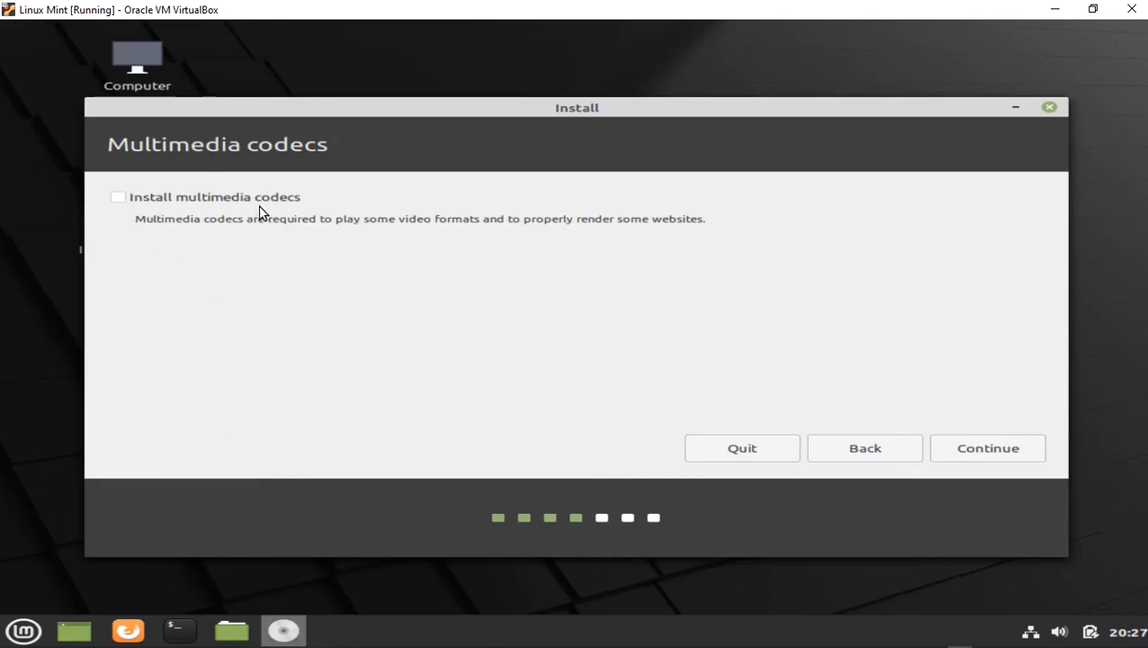
Step: Enable the installation of multimedia codecs and continue to the next installer page
click(117, 197)
click(972, 452)
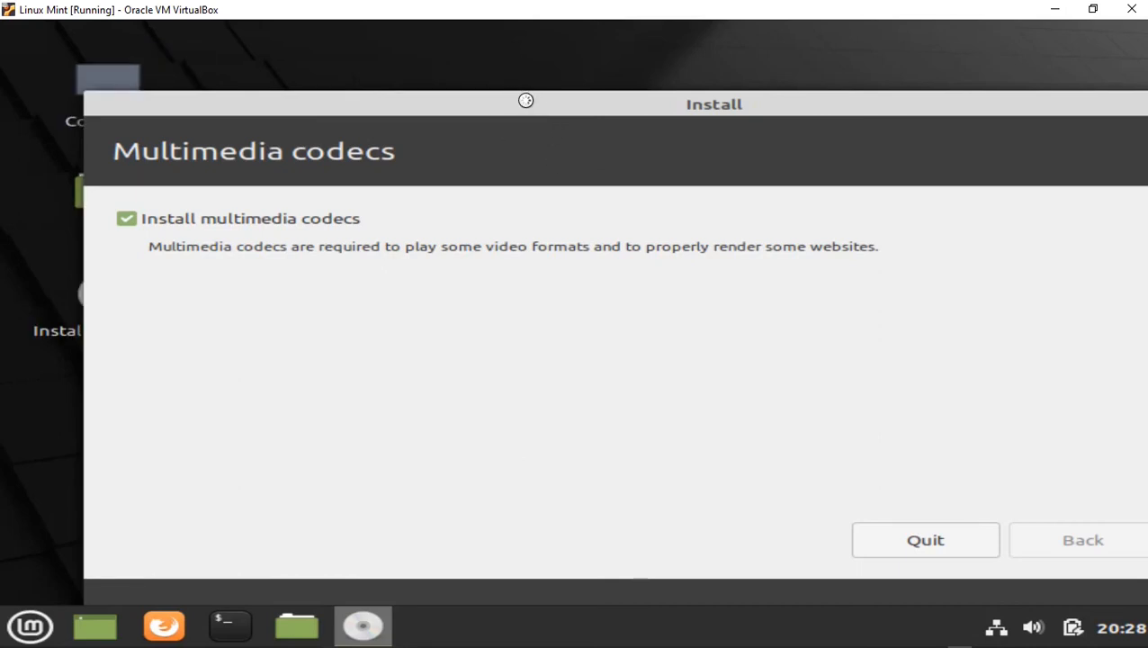
Step: Restore and re-maximize the virtual machine window, and reposition the installer window so it is fully visible
drag(525, 106, 426, 101)
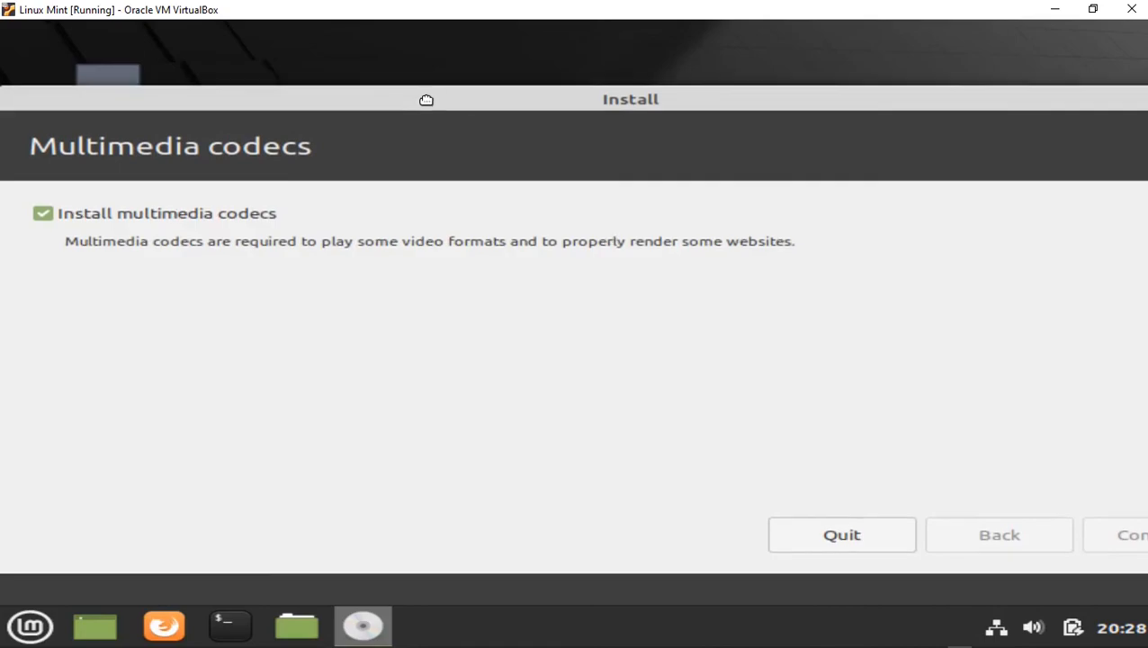
click(1093, 9)
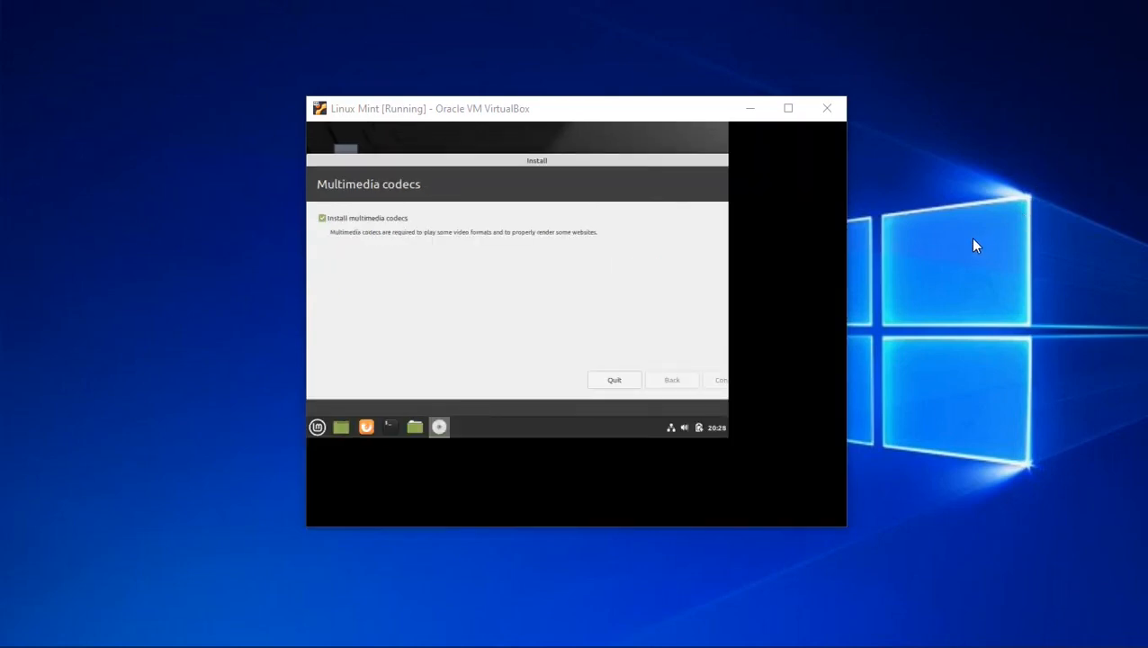
click(788, 109)
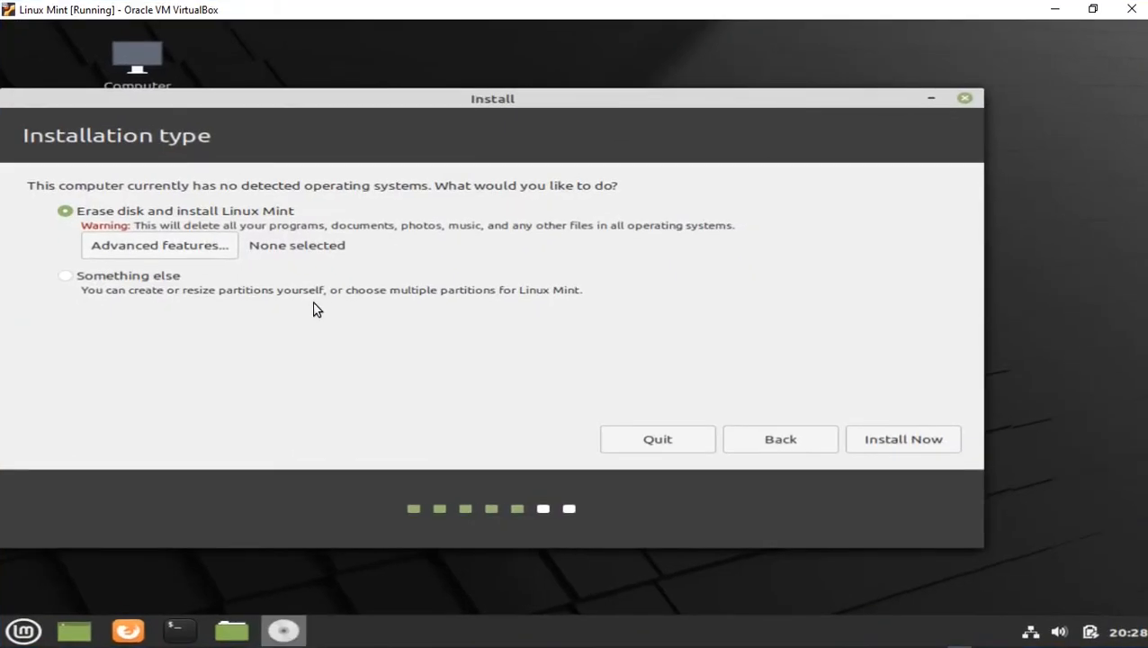
drag(519, 100, 673, 108)
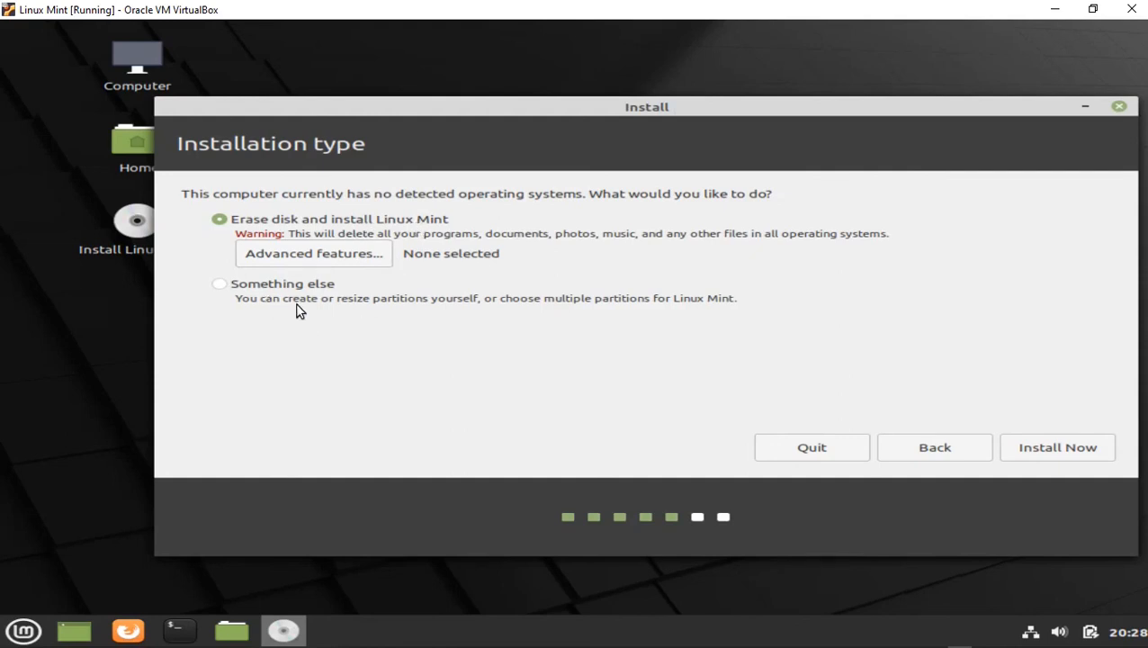
Step: Choose Erase disk and install Linux Mint as the installation type, and confirm writing the changes to the disk
click(221, 286)
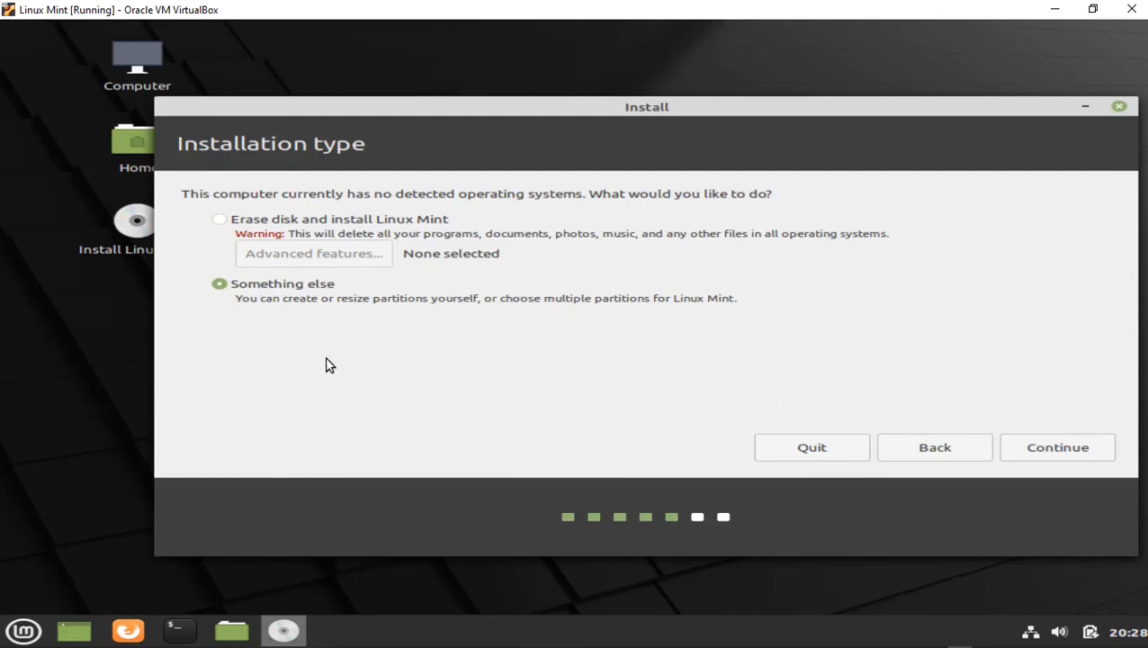
click(221, 220)
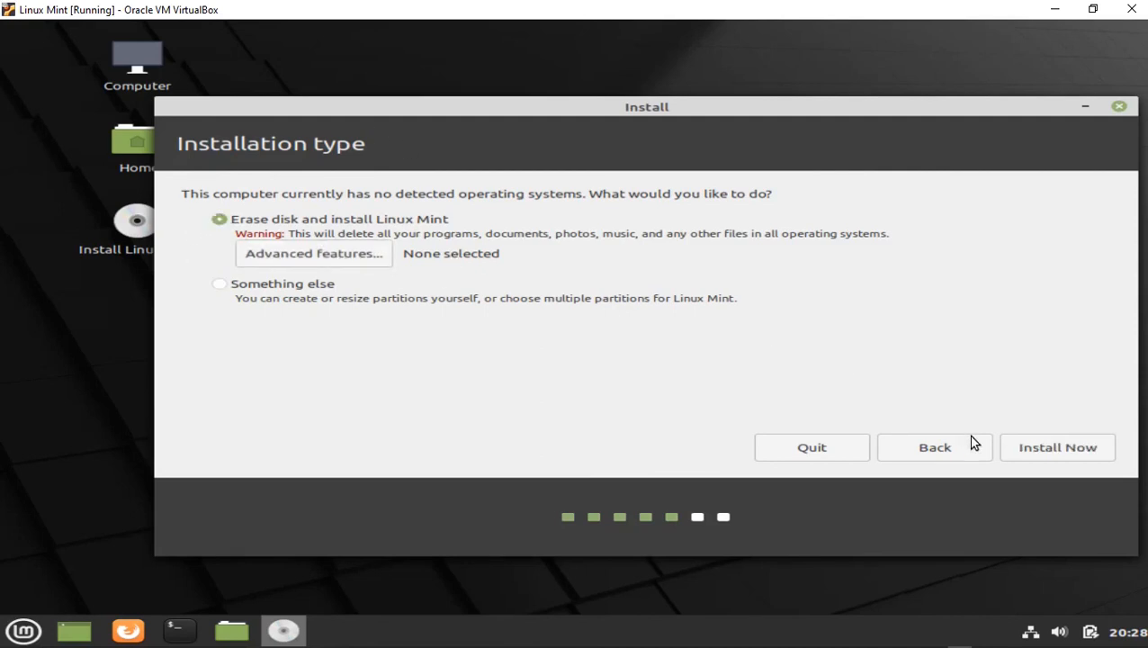
click(1029, 449)
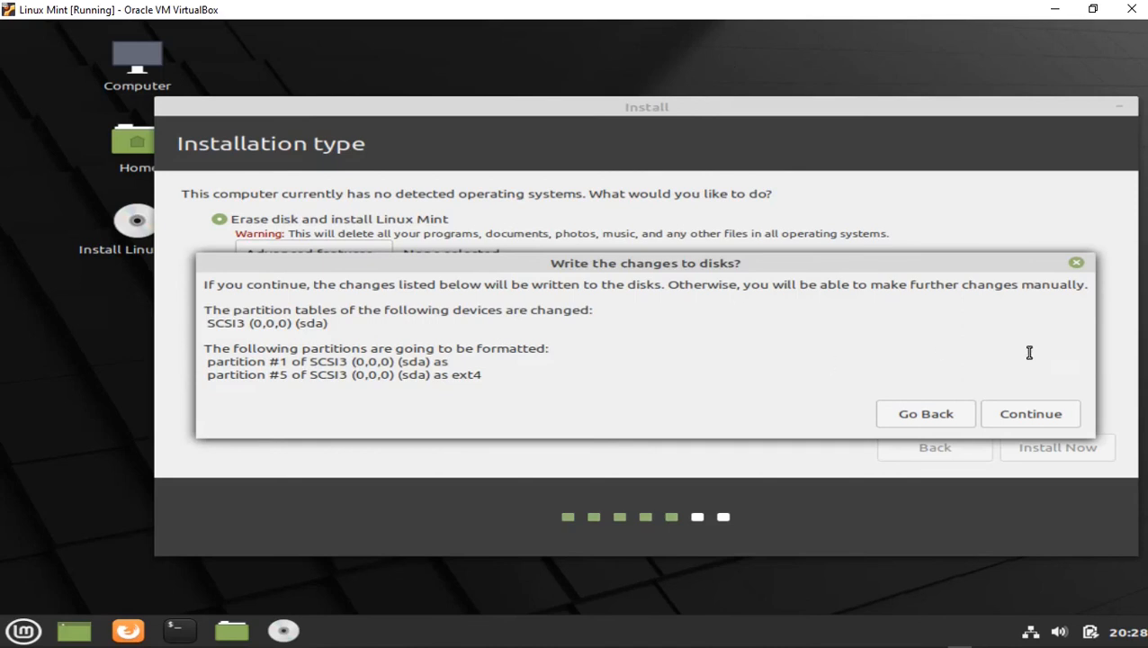
click(1062, 412)
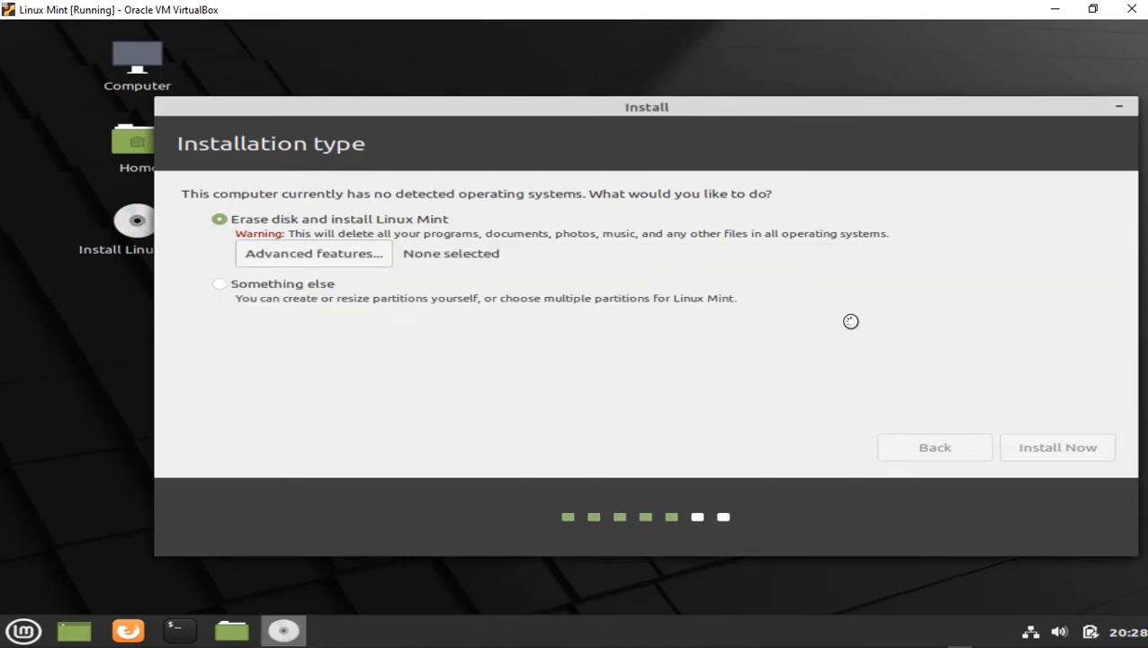
Step: Reposition the installer window and accept Jakarta as the time zone location
drag(652, 109, 598, 101)
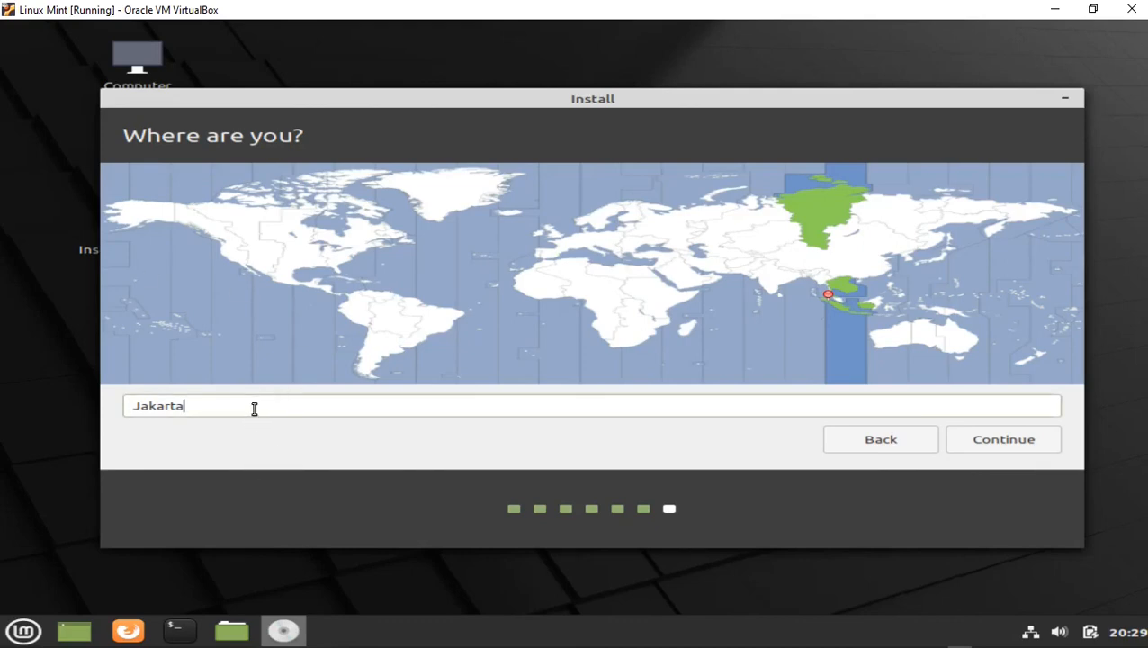
drag(183, 406, 108, 405)
click(652, 404)
click(997, 448)
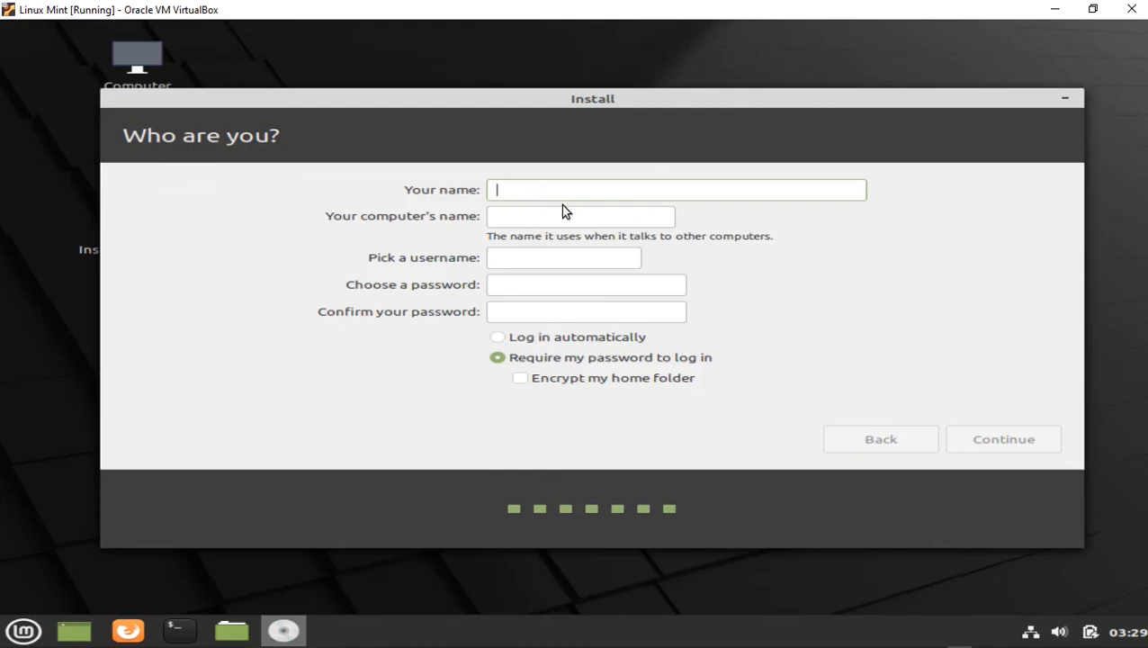
Step: Enter the user's name for the new account and require the password to log in
text(shiddiq)
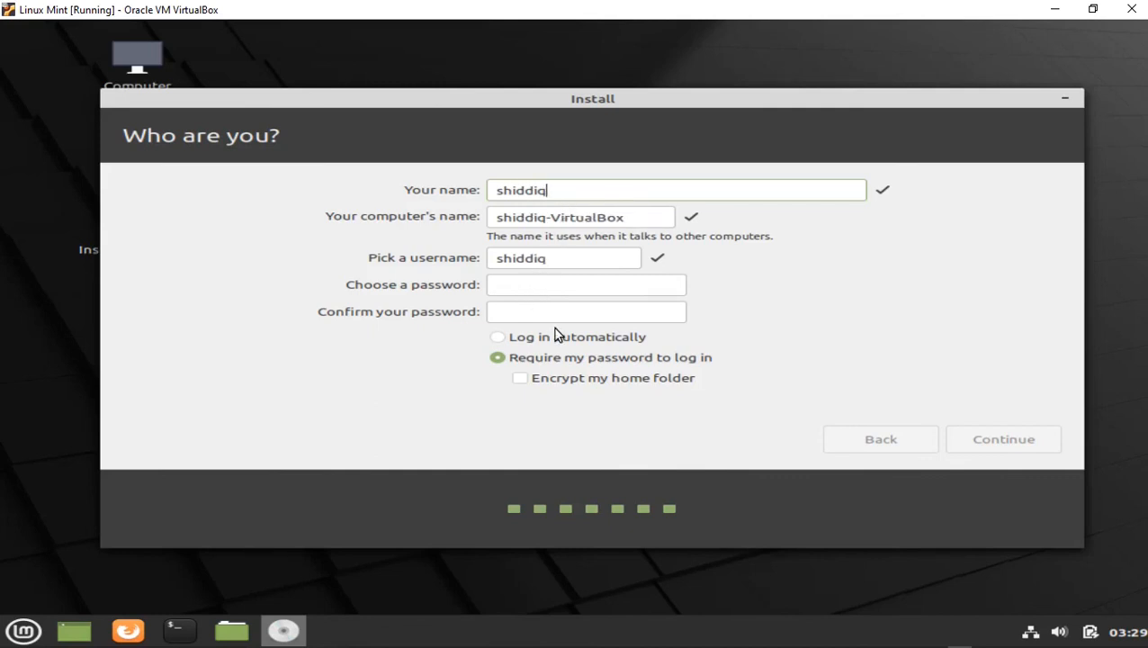
click(500, 336)
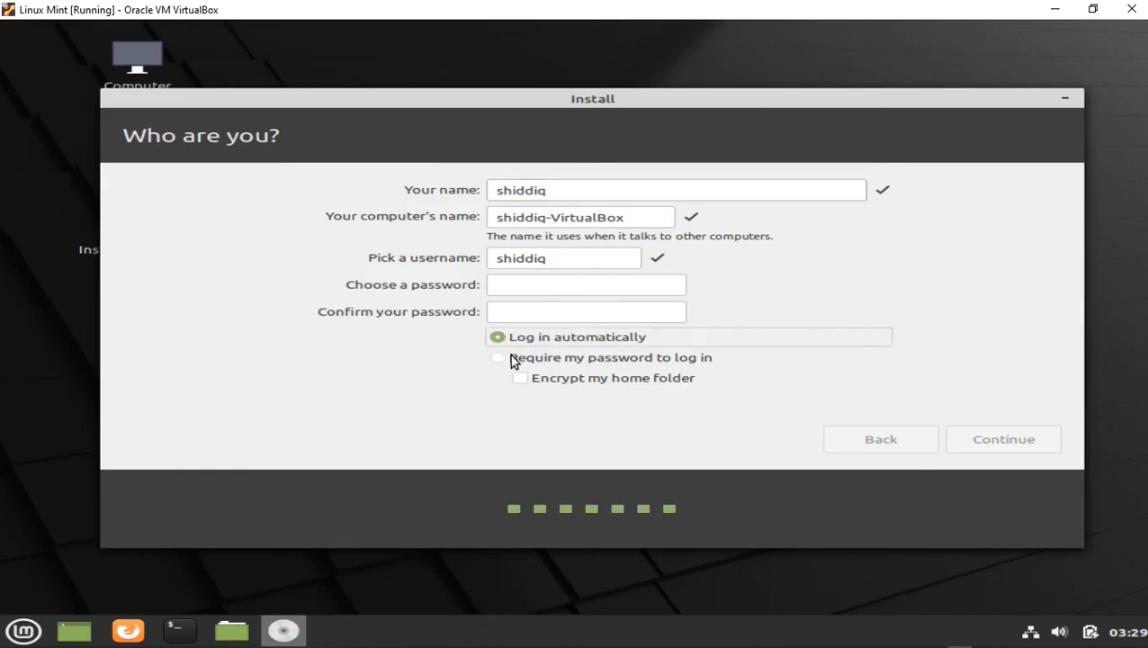
click(498, 358)
click(495, 337)
click(500, 359)
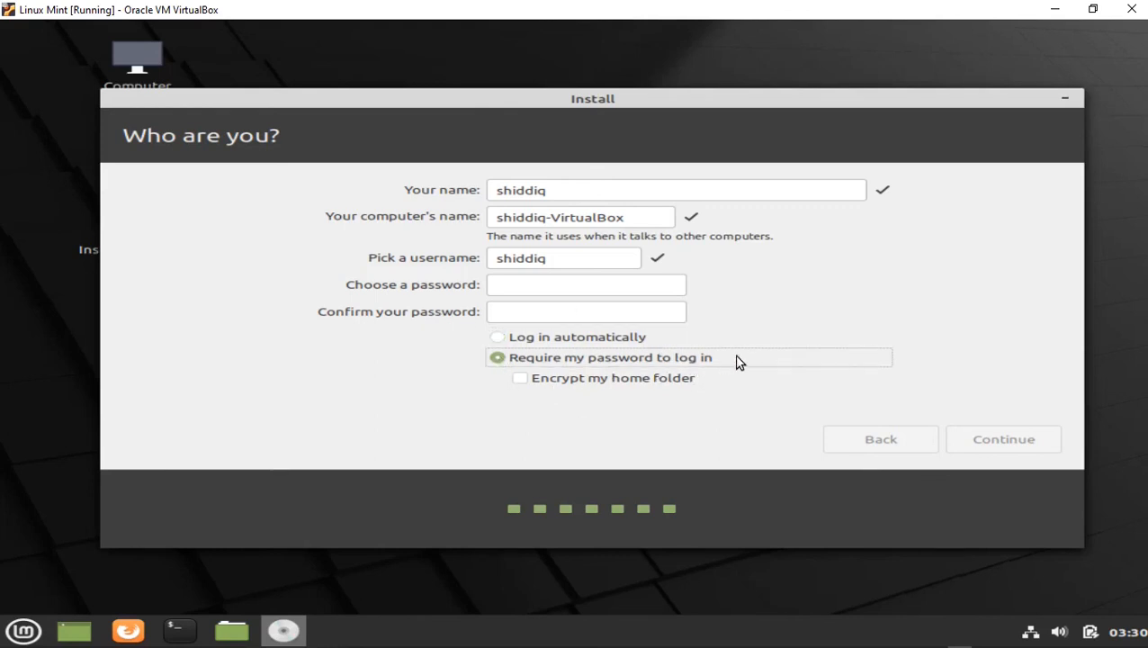
Step: Enter and confirm the account password, and continue with the installation
click(514, 286)
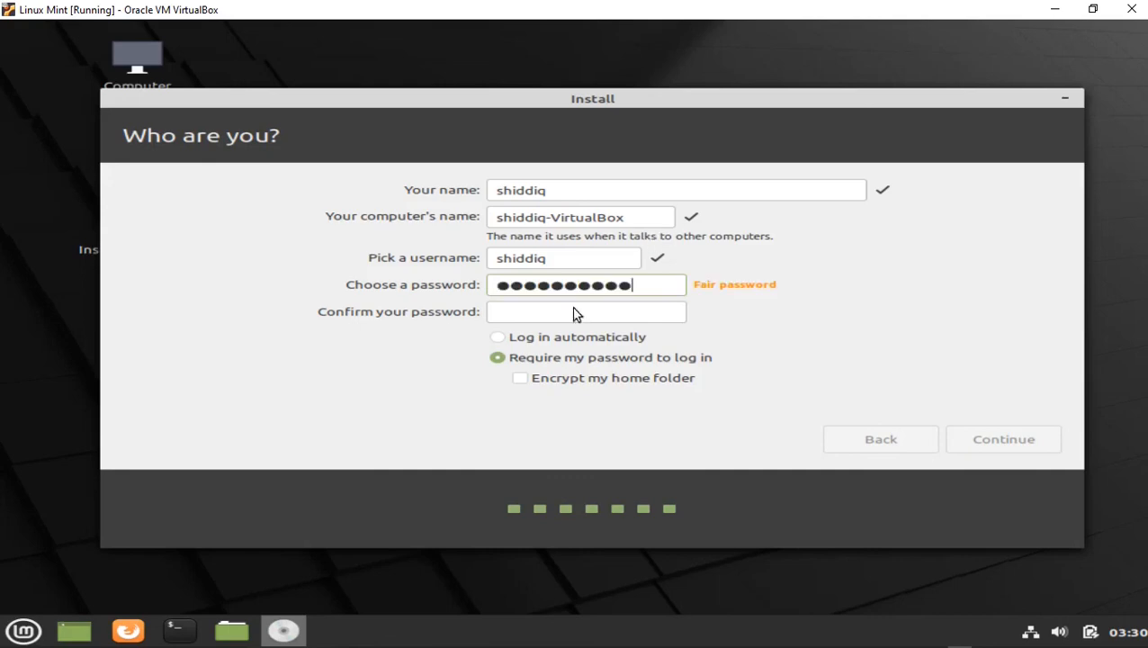
click(561, 318)
text(●●●●●●●●●●)
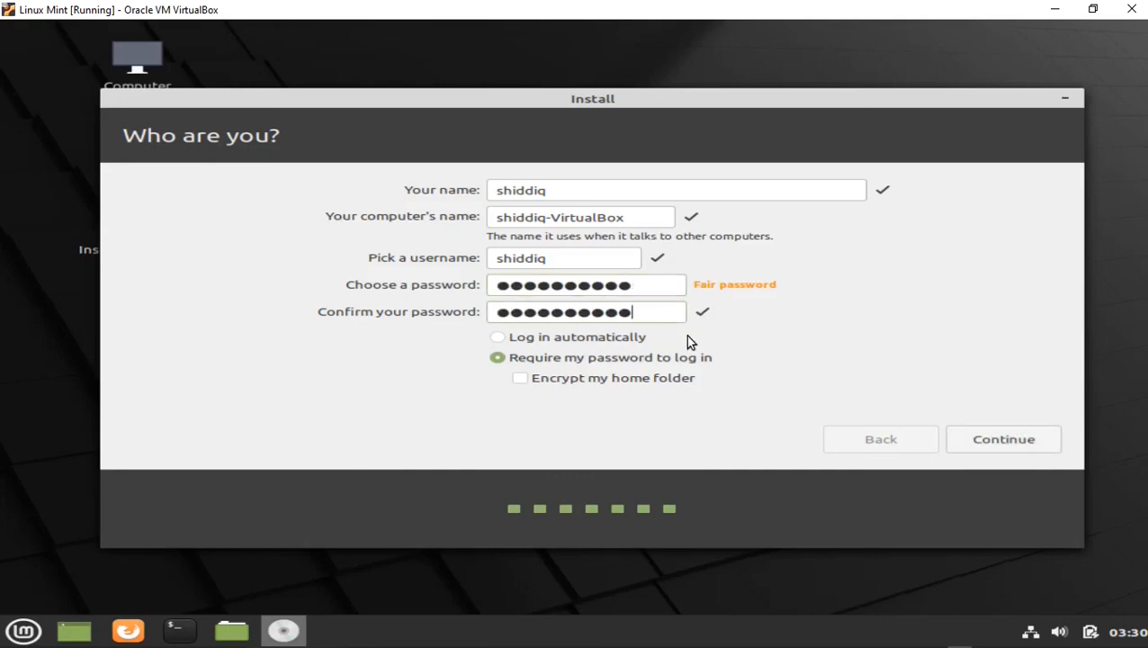
click(987, 445)
Step: Bring the running Linux Mint virtual machine window back up from the Windows desktop
click(1092, 9)
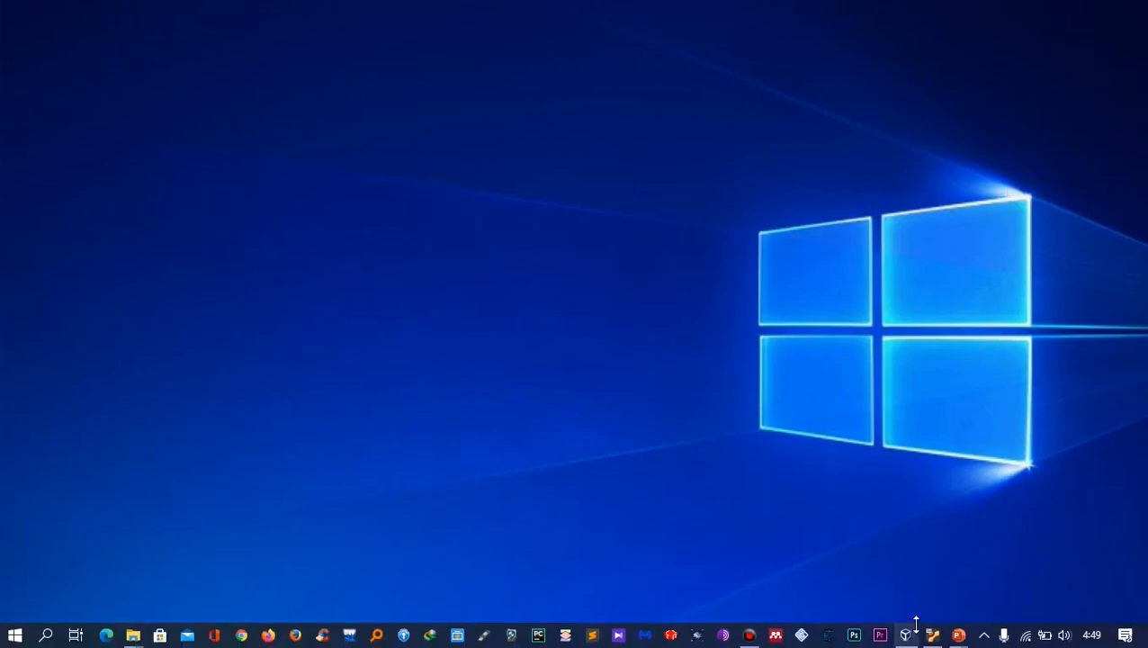
click(934, 635)
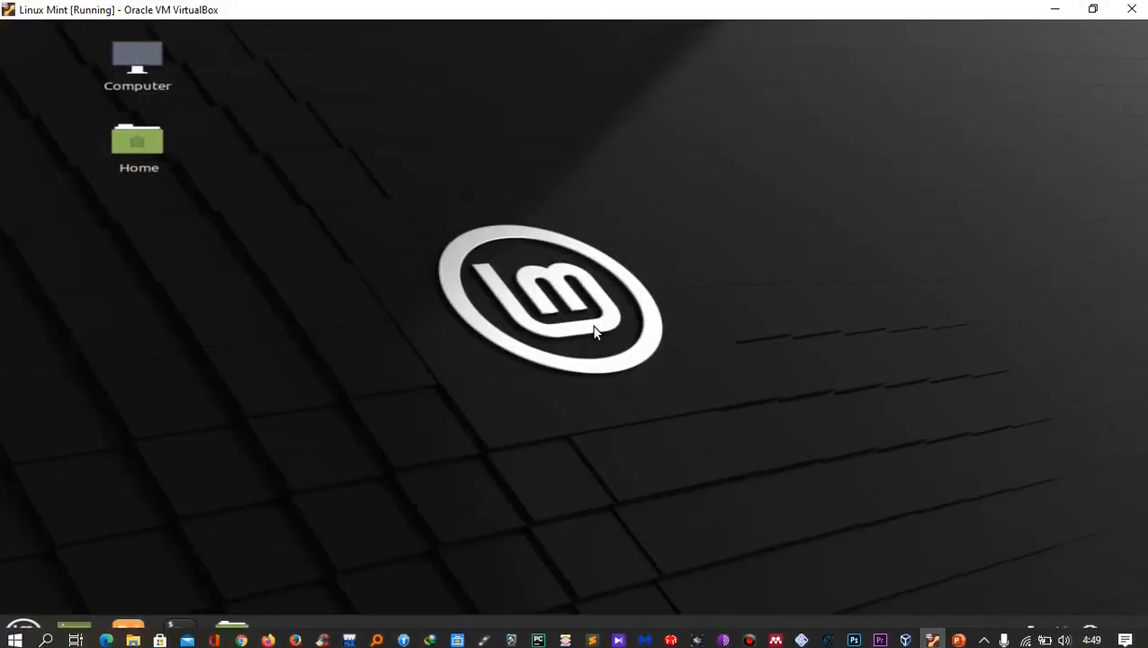